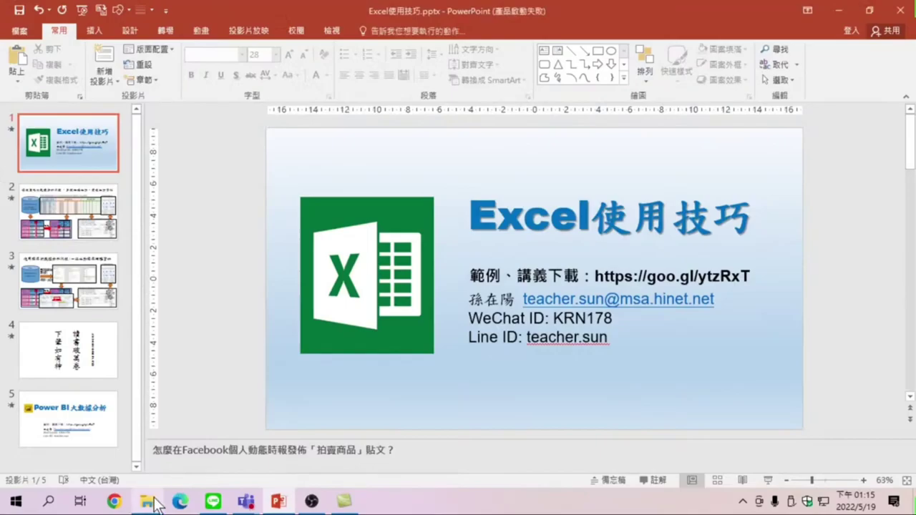
Open 超市範例2013.xlsx from the 範例\超市 folder in a maximized File Explorer window.
mouse_move(147, 501)
left_click(154, 454)
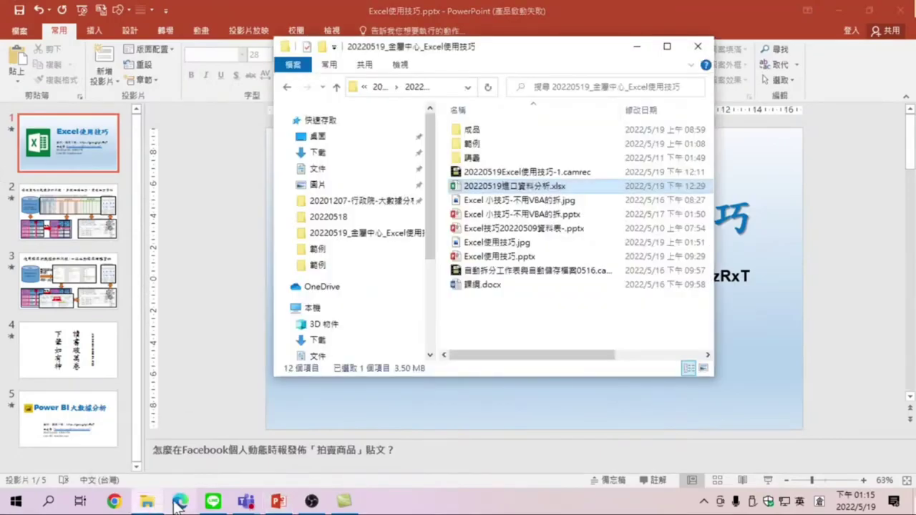
left_click(667, 46)
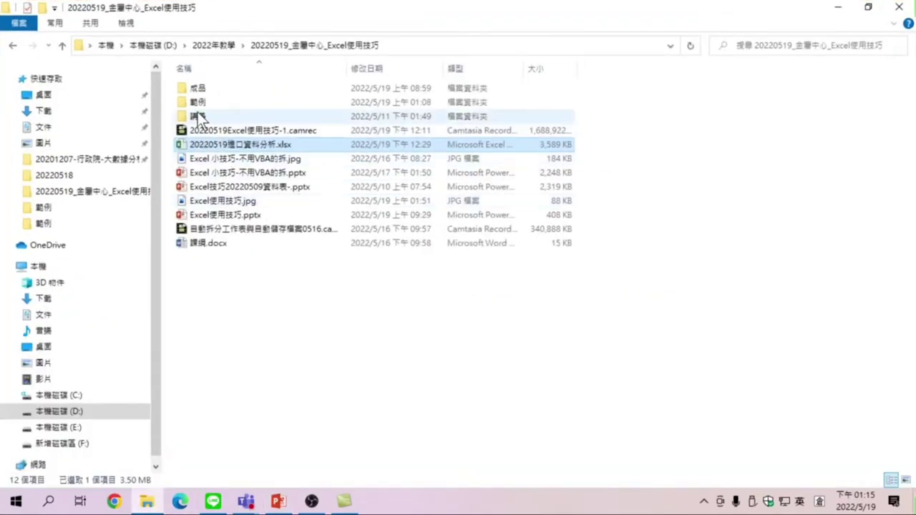
double_click(215, 171)
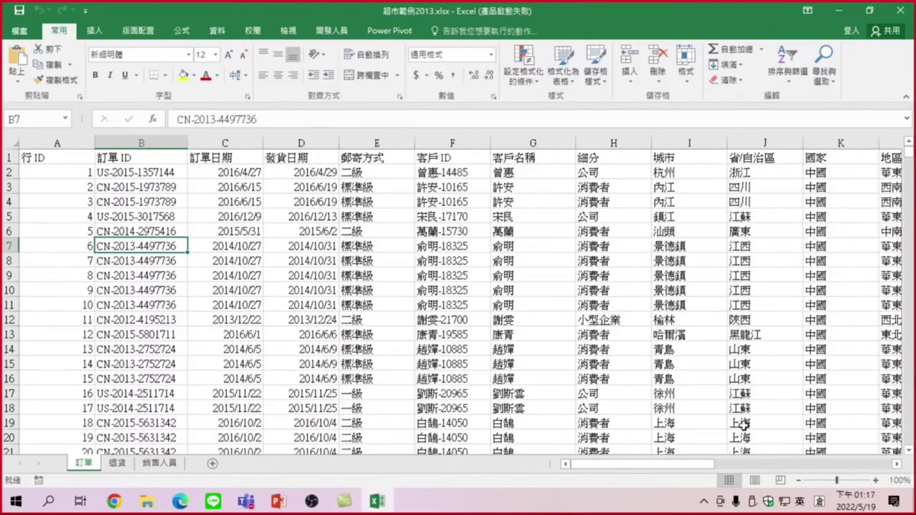
mouse_move(666, 467)
left_mouse_down()
mouse_move(829, 462)
mouse_move(681, 454)
mouse_move(624, 462)
left_mouse_up()
left_click_drag(610, 465, 725, 466)
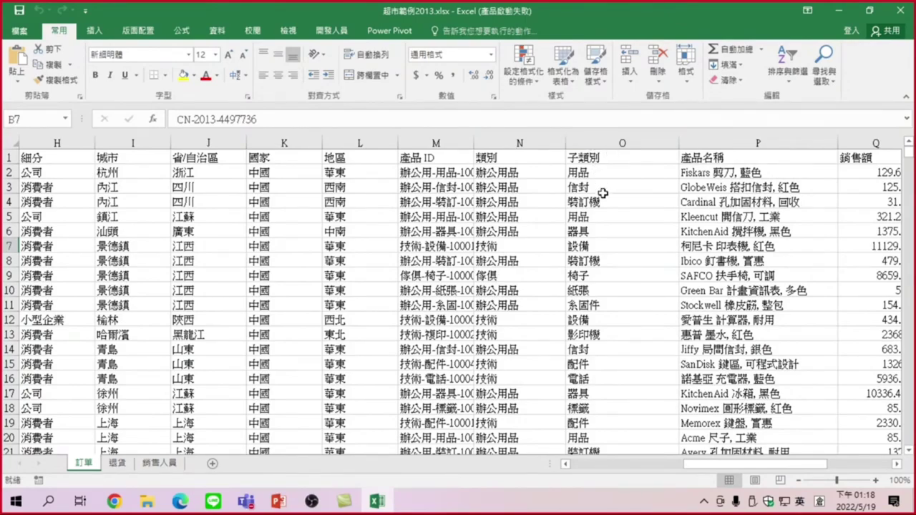
left_click(716, 467)
left_click_drag(716, 467, 759, 464)
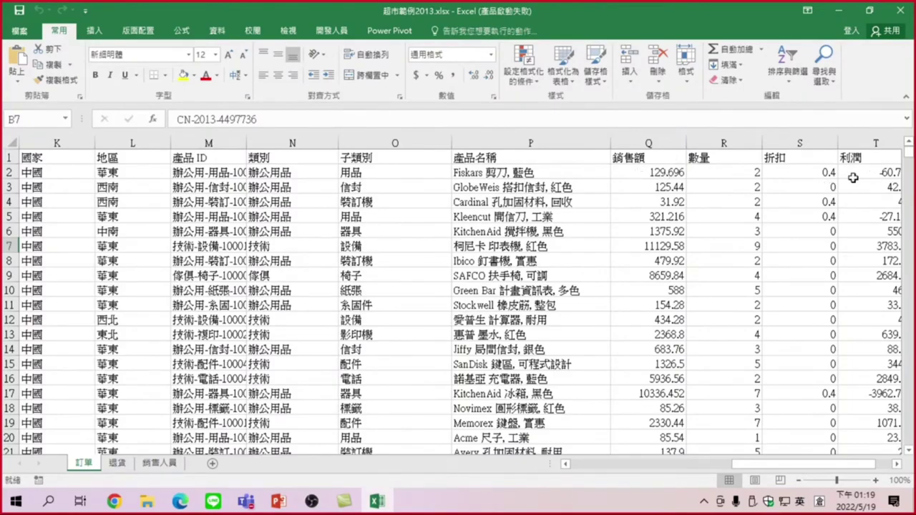
scroll(853, 177, "left", 10)
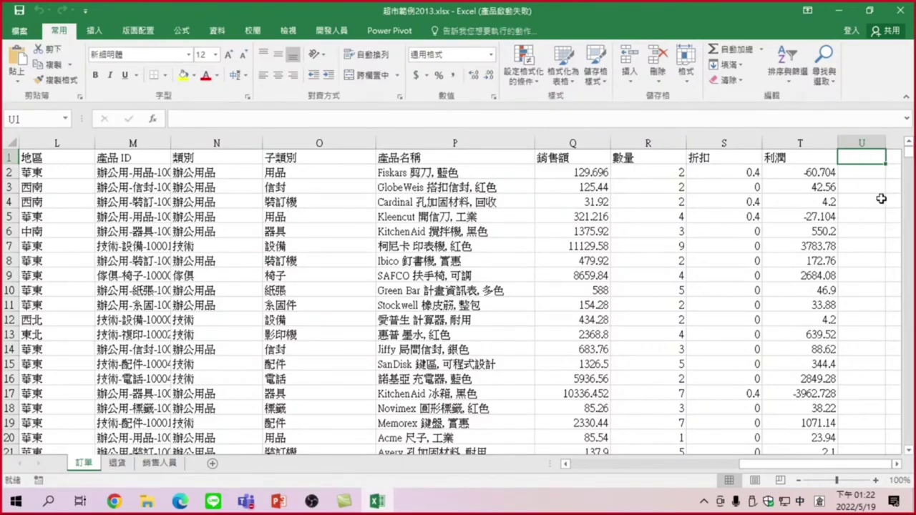
Head columns U and V with 年 and 月.
type("年")
key("Tab")
type("月")
key("Return")
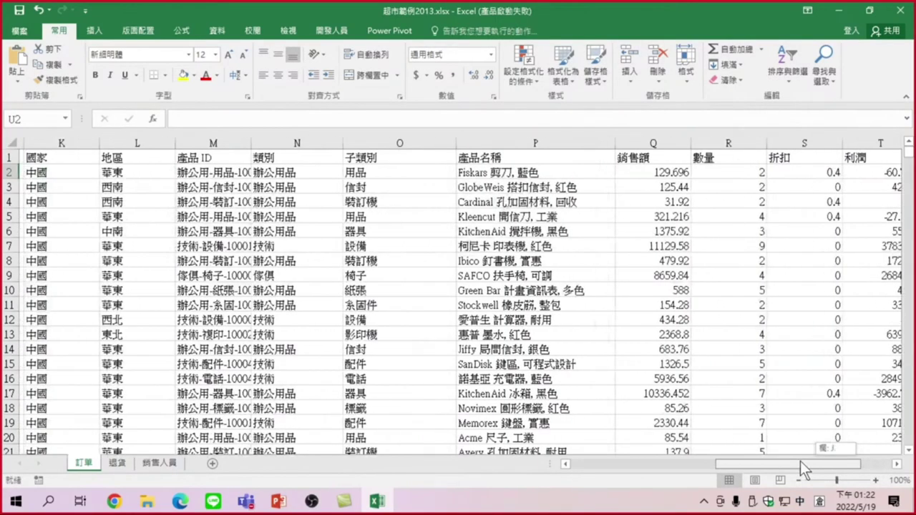
Enter =YEAR(C2) in U2 and fill it down the whole table.
left_click_drag(835, 463, 254, 195)
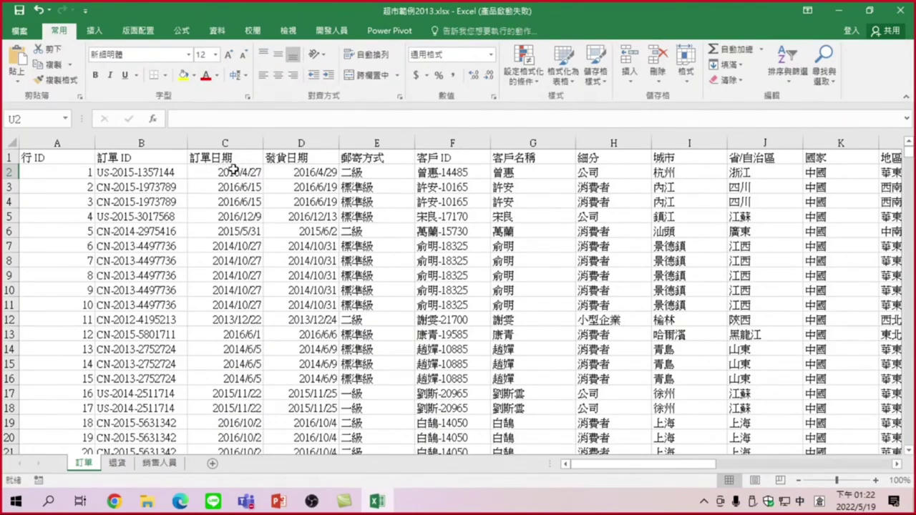
left_click_drag(684, 464, 683, 464)
left_click_drag(585, 465, 763, 470)
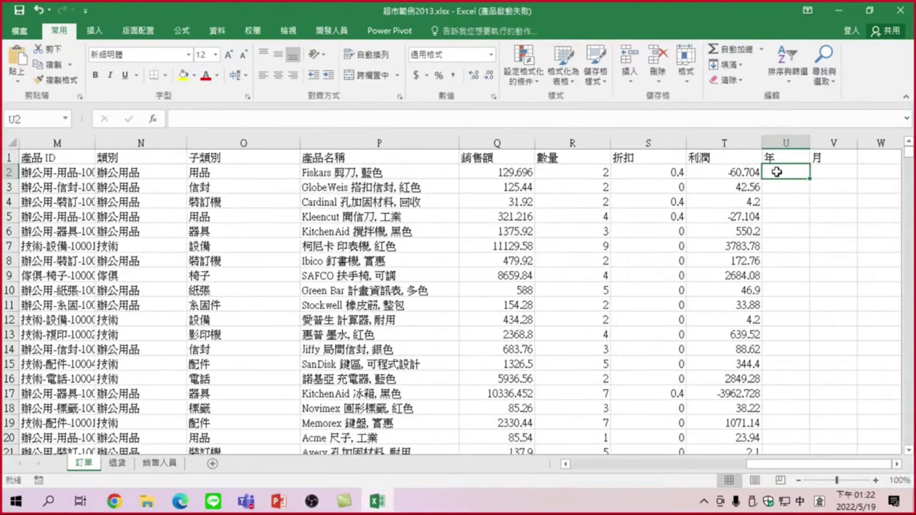
type("=ye")
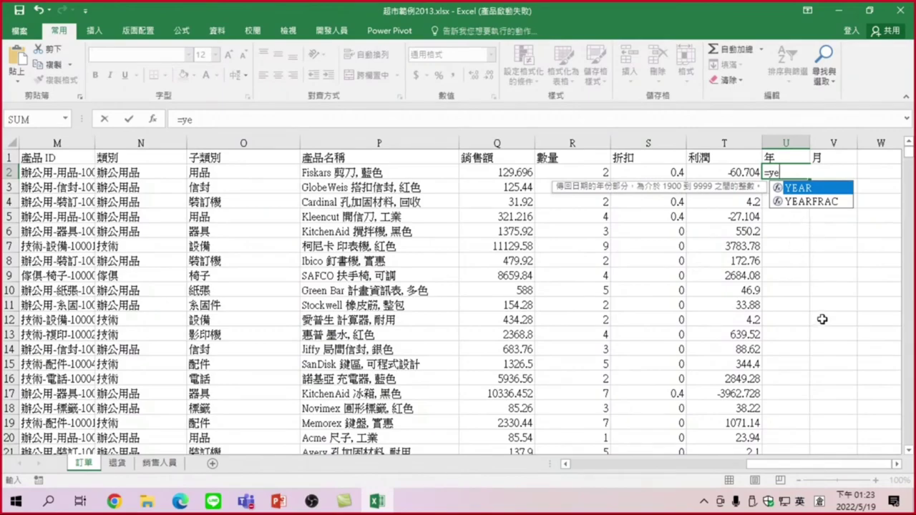
key("Tab")
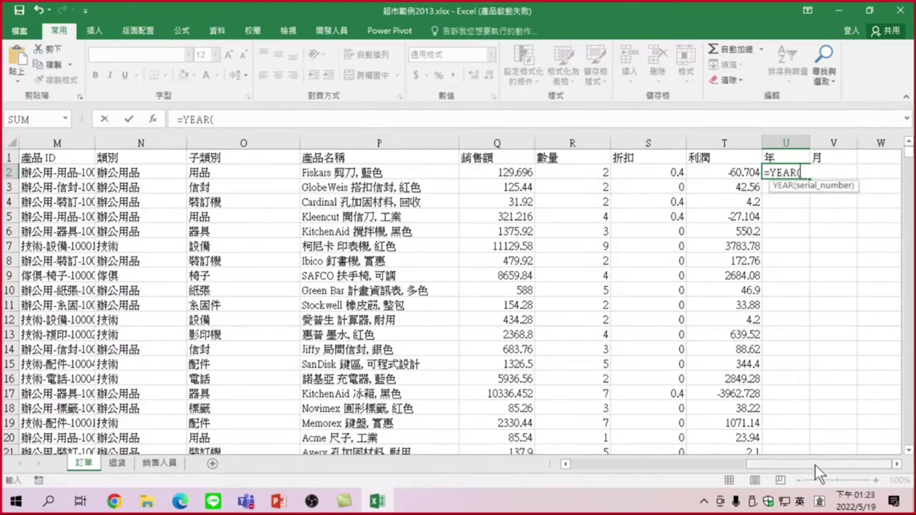
left_click_drag(815, 465, 626, 464)
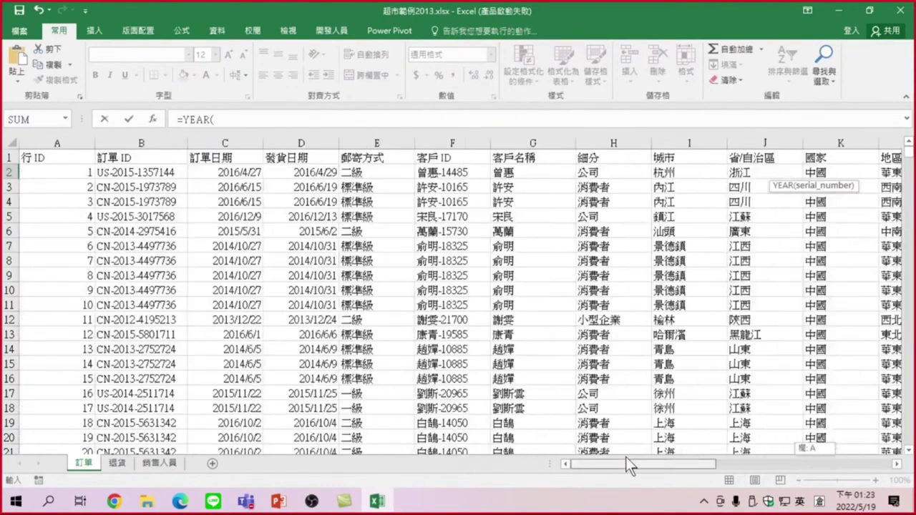
left_click(206, 172)
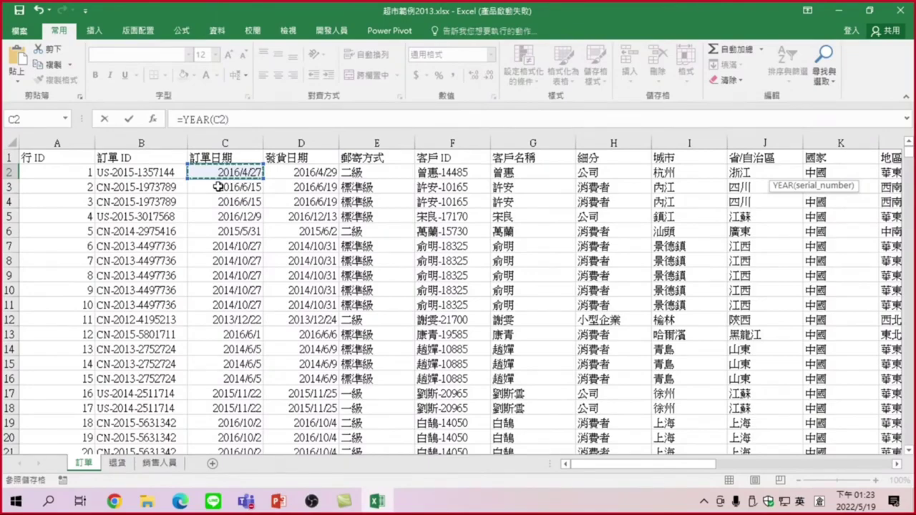
key("ctrl+Return")
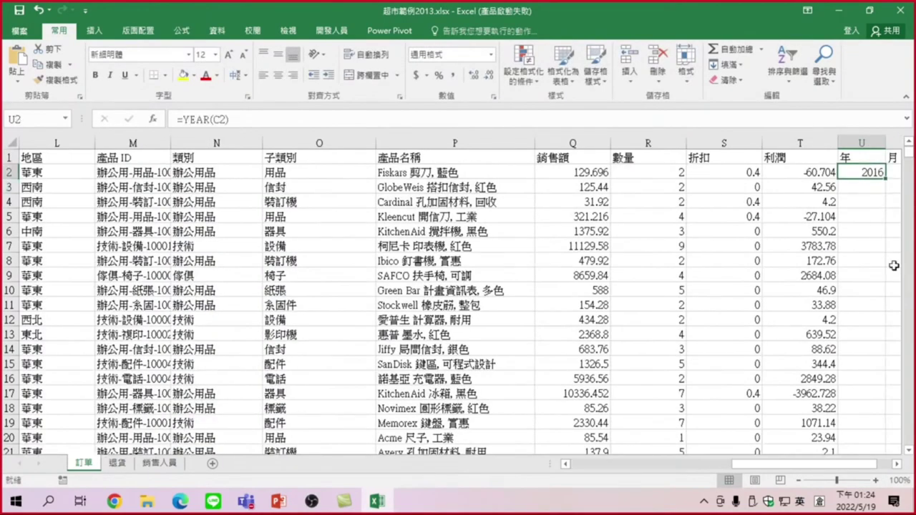
left_click(897, 465)
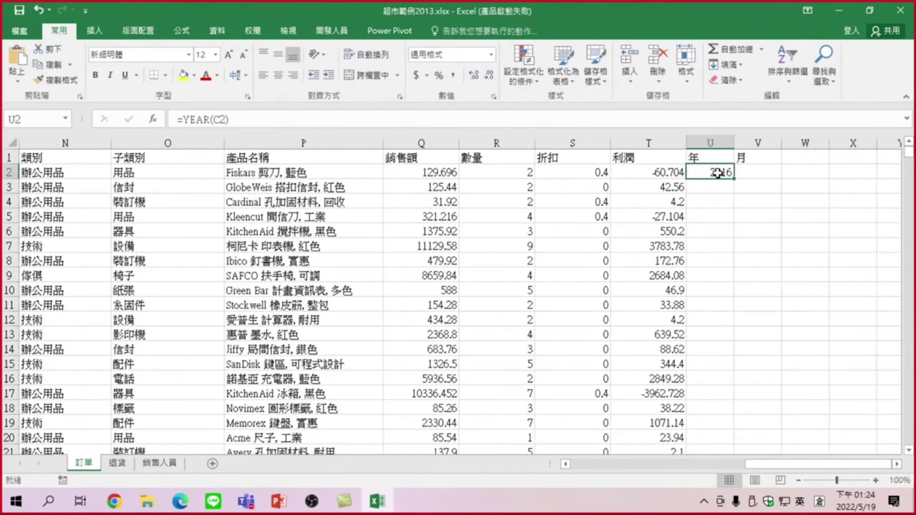
double_click(733, 178)
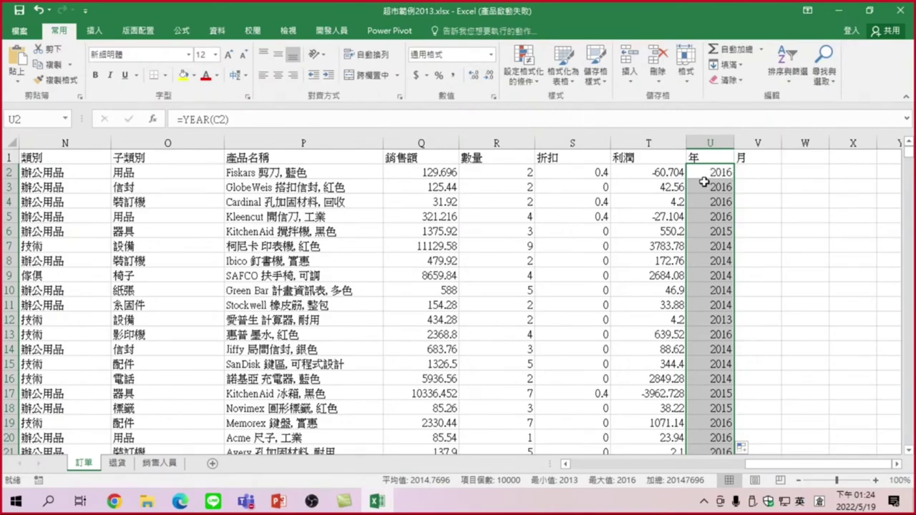
left_click(716, 172)
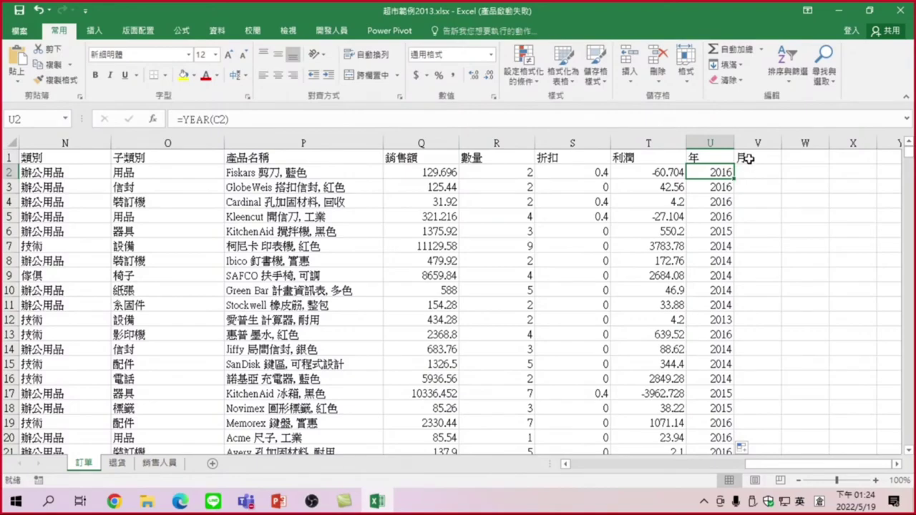
Head V1 with 月, enter =MONTH(C2) in V2, and fill it down column V.
left_click(760, 156)
type("月")
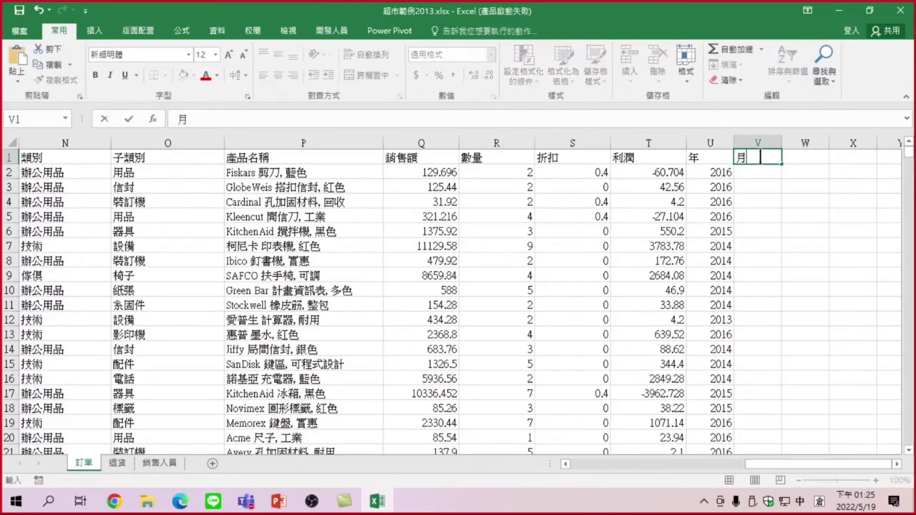
key("Return")
type("=")
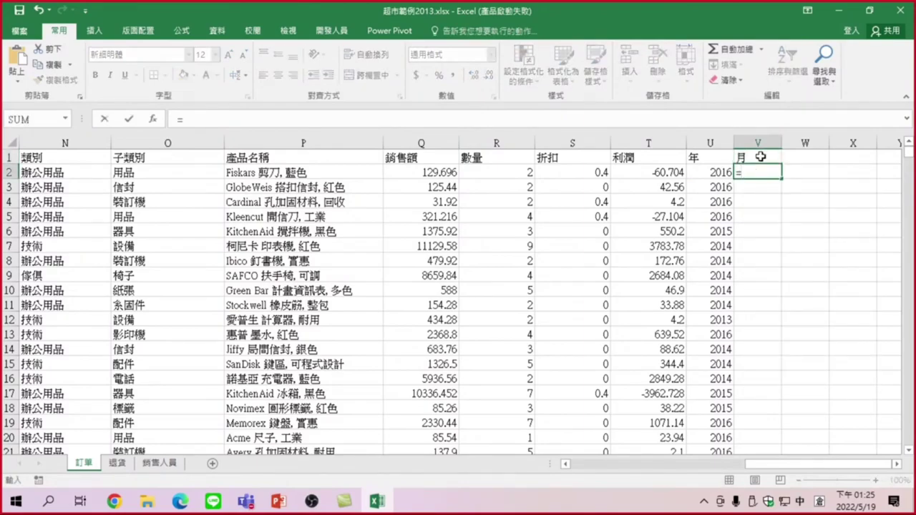
type("u")
type("mo")
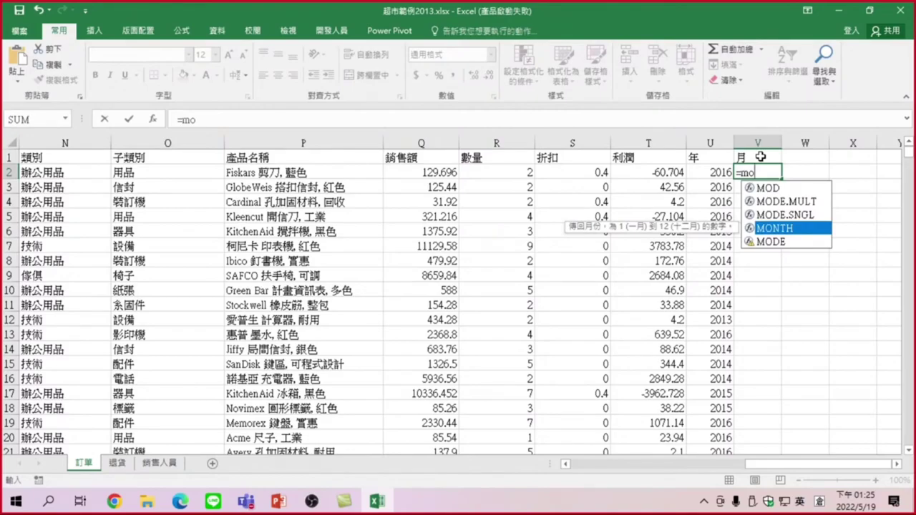
key("Tab")
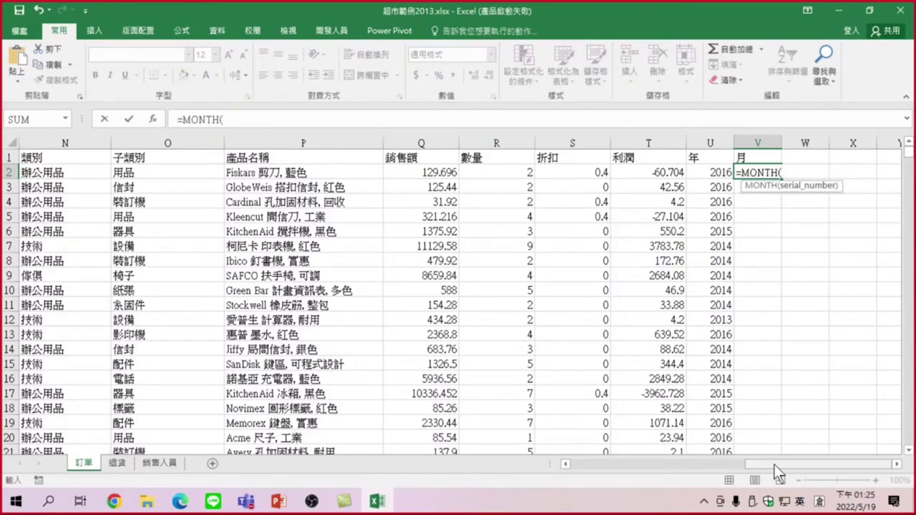
left_click_drag(837, 467, 605, 466)
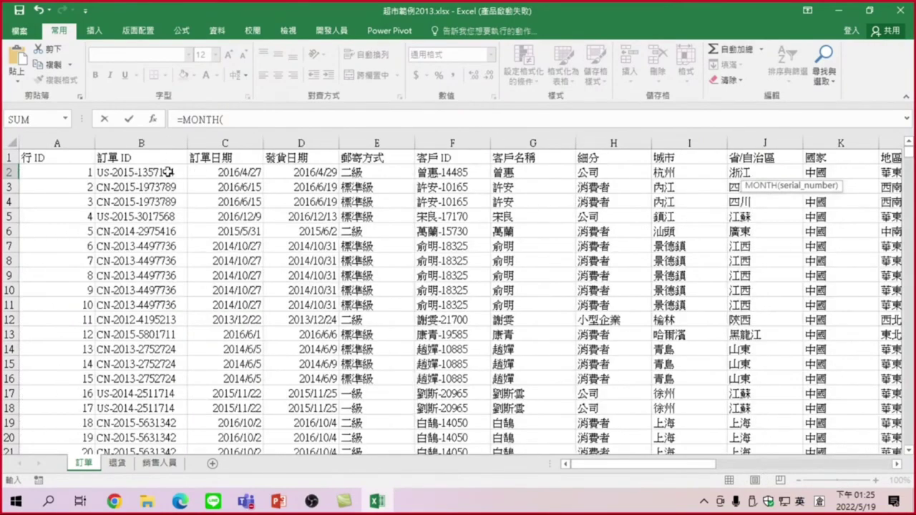
left_click(242, 172)
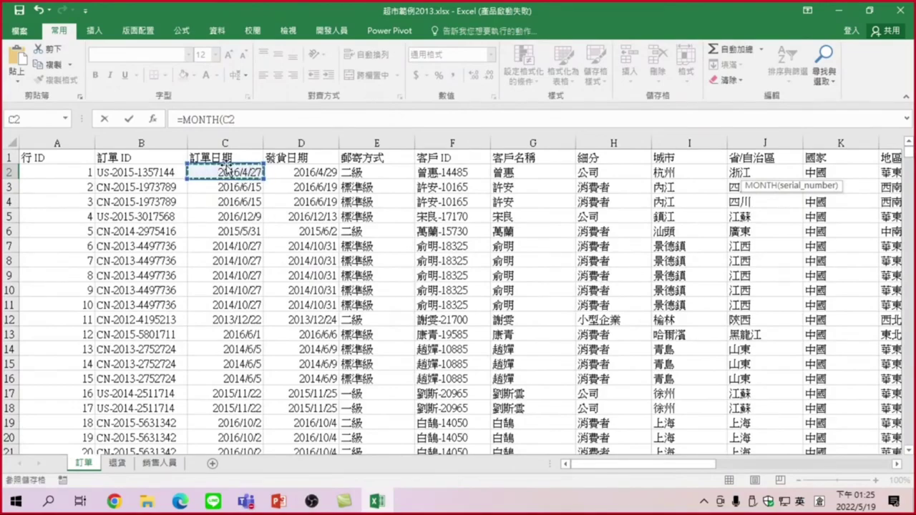
key("ctrl+Return")
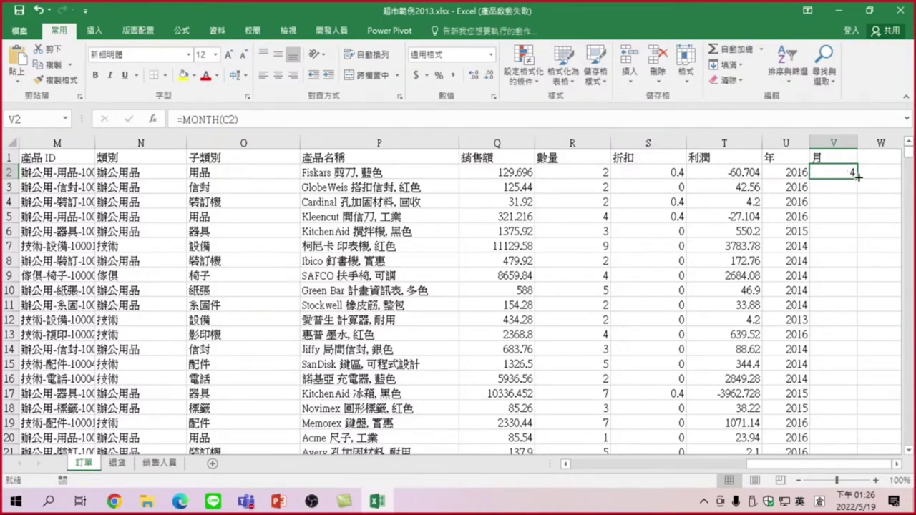
left_click_drag(858, 179, 857, 179)
double_click(858, 179)
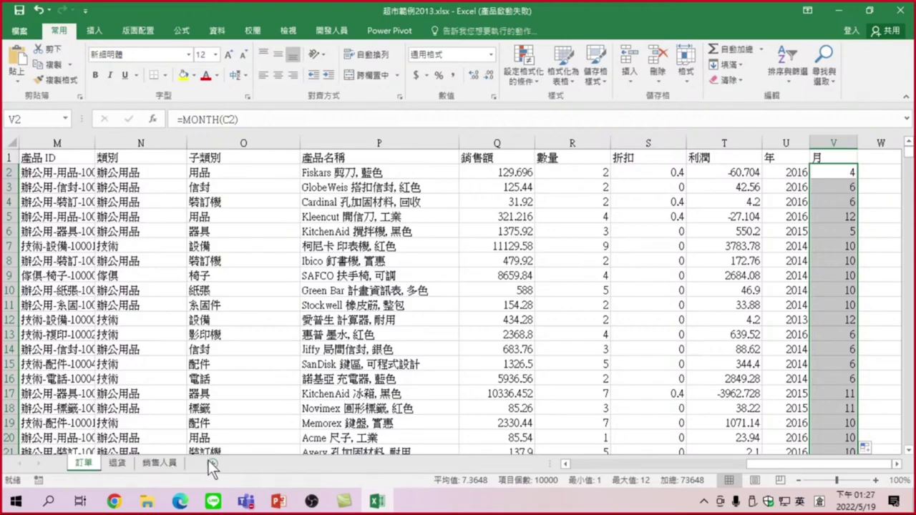
Add a new worksheet named 月子產品銷售統計.
left_click(212, 465)
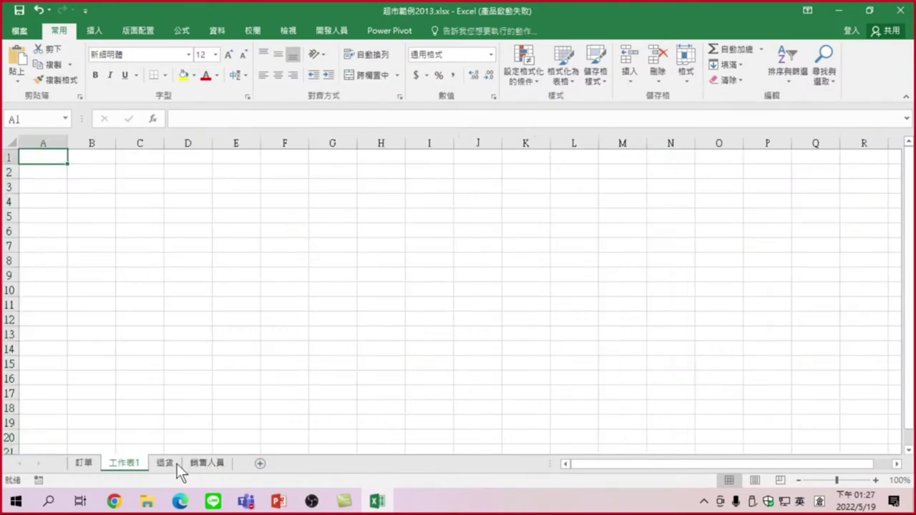
double_click(119, 466)
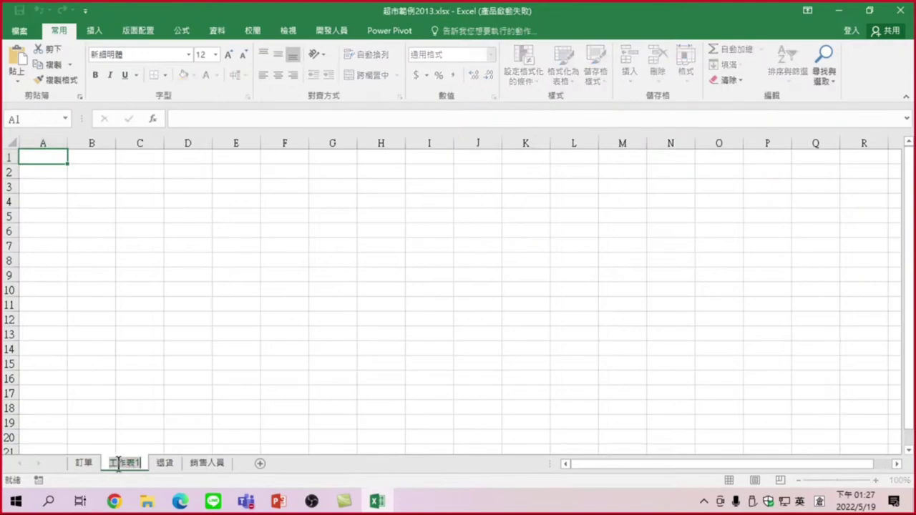
type("月")
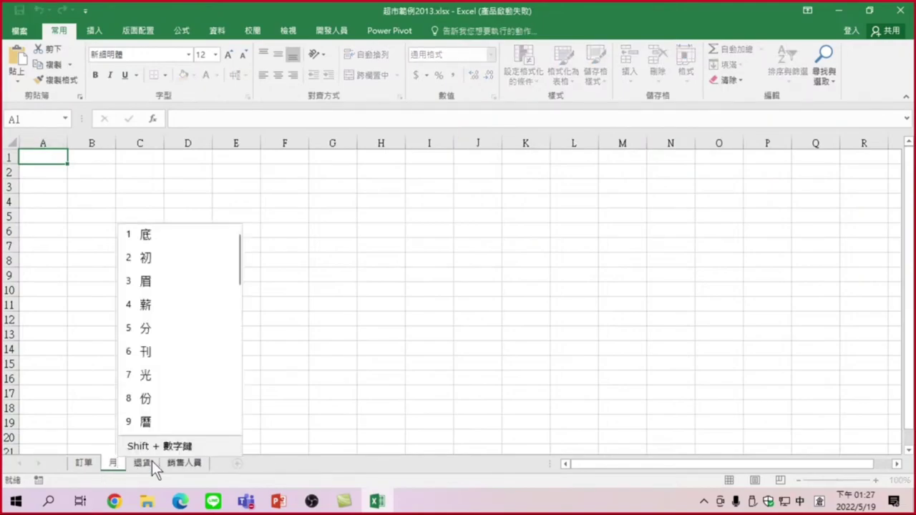
type("子卜竹竹產品會")
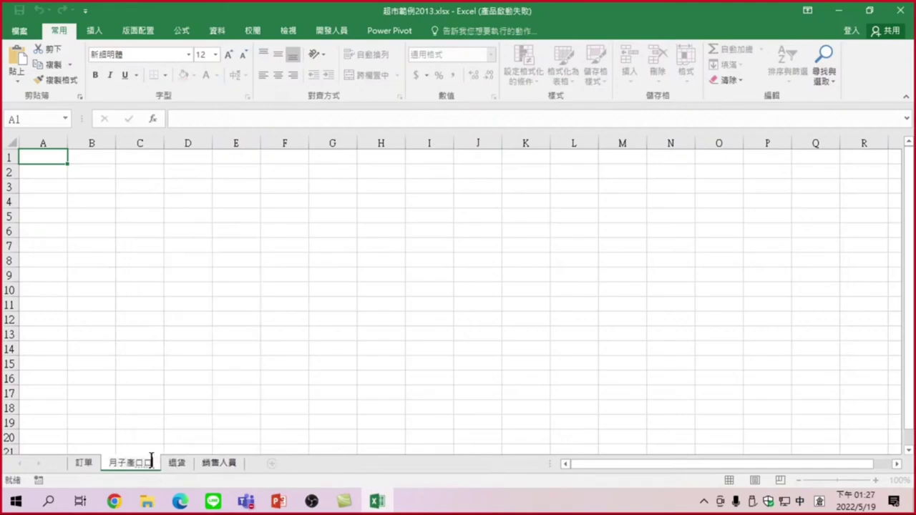
type("銷售")
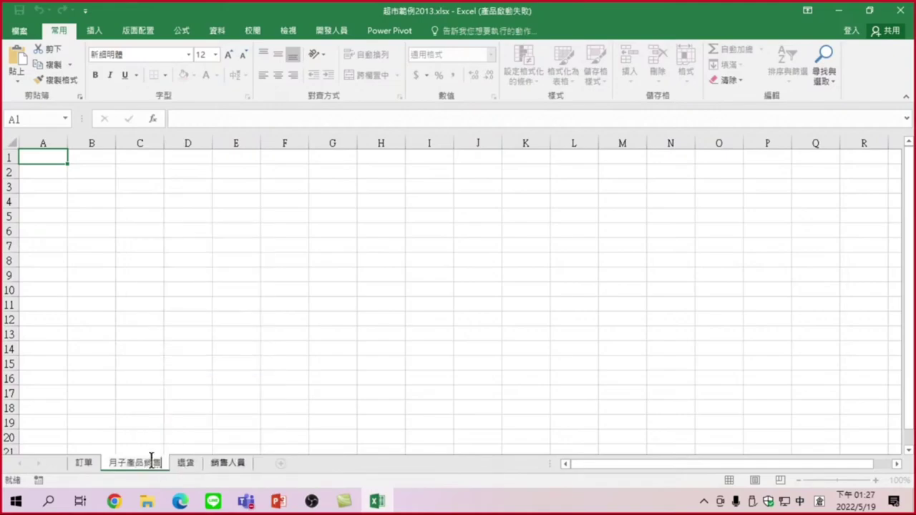
type("統卜口計")
key("Return")
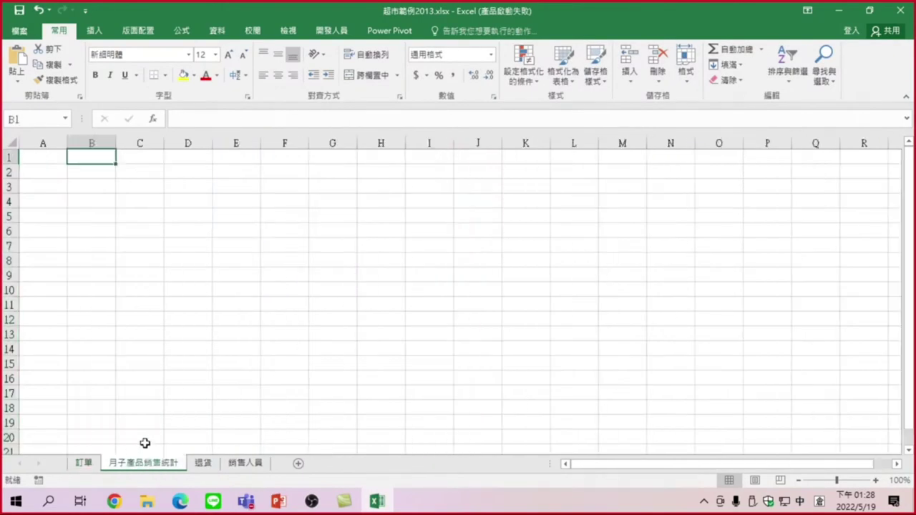
Enter the start date 2013/3/1 in B1 and confirm it is stored as a date.
left_click(94, 157)
type("2")
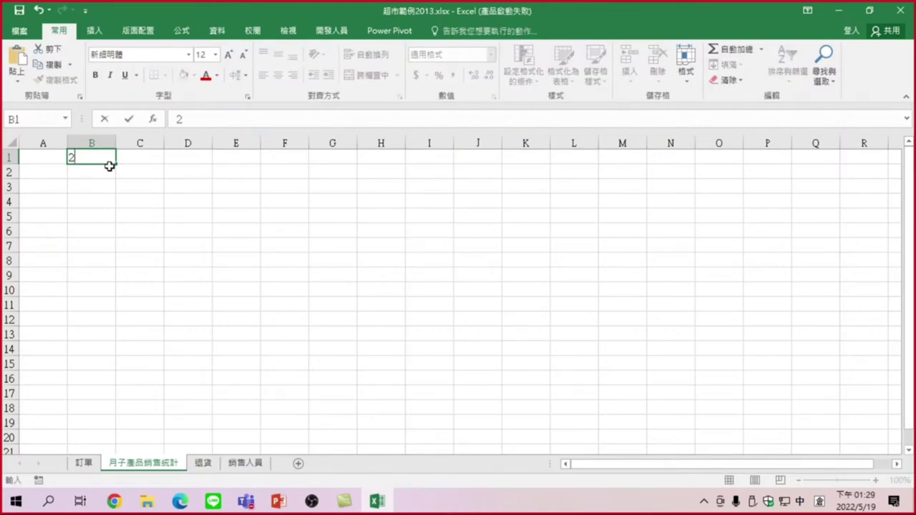
type("013")
type("/1")
key("BackSpace")
type("3")
type("/1")
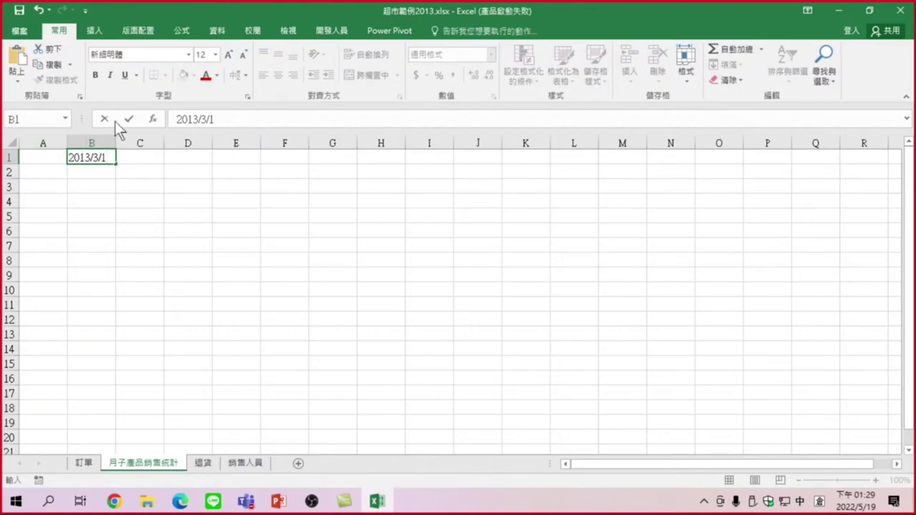
key("ctrl+Return")
key("Return")
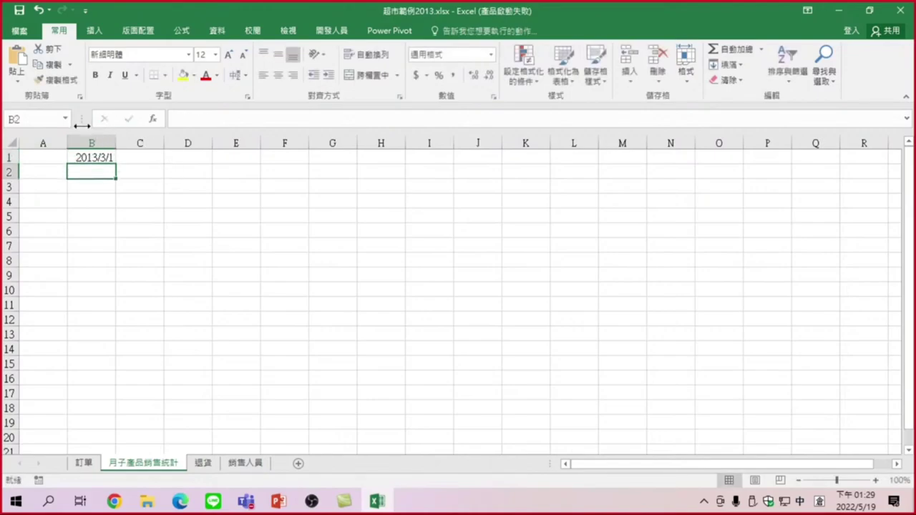
left_click(84, 158)
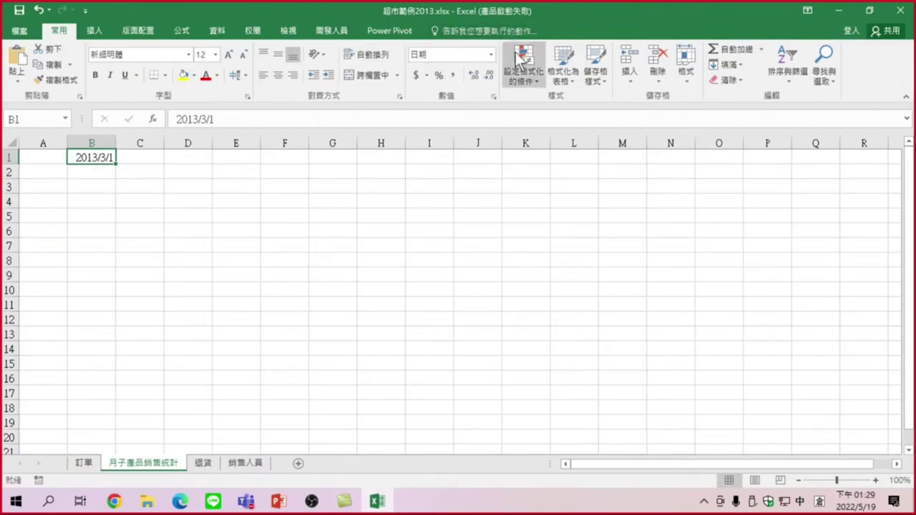
left_click(135, 158)
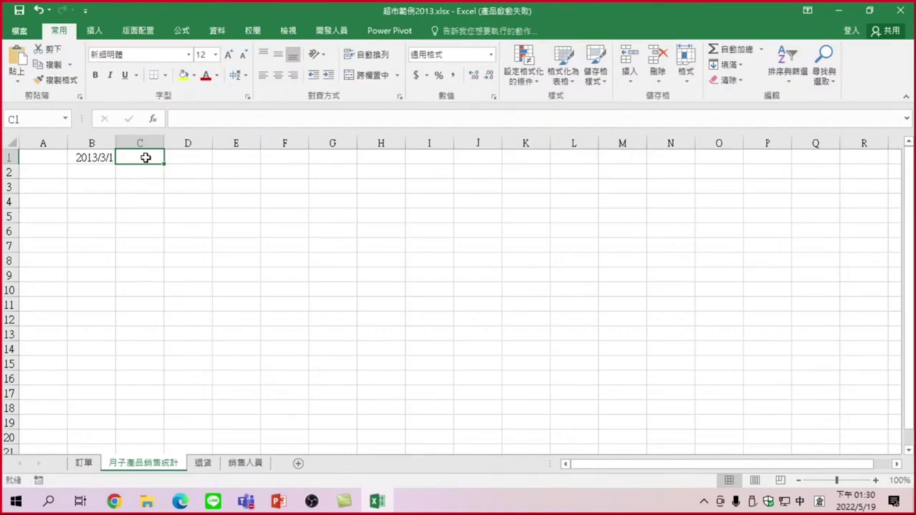
Begin the next-day formula =B1+1 in C1, referencing the date in B1.
left_click(97, 157)
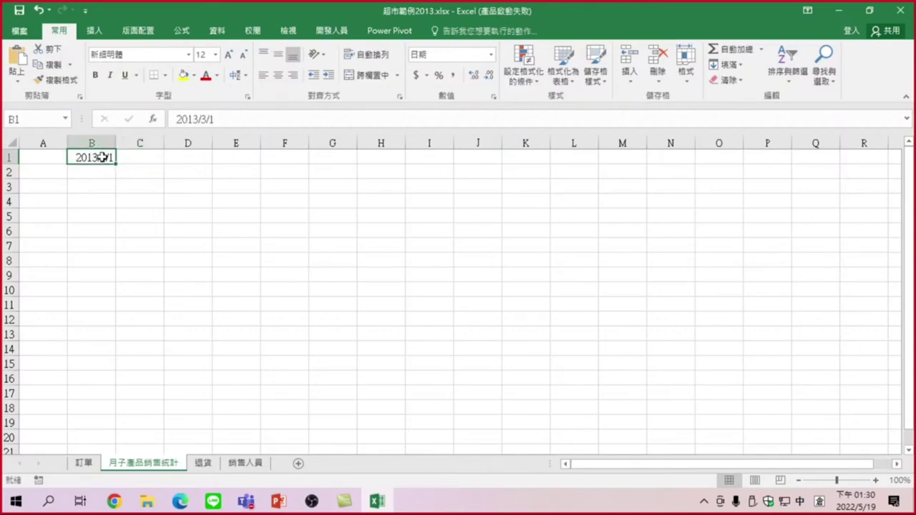
left_click(123, 156)
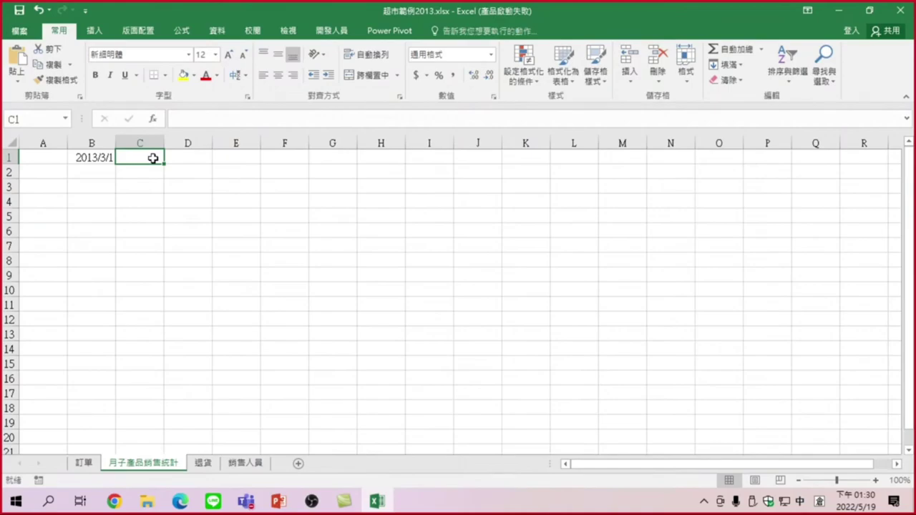
type("=")
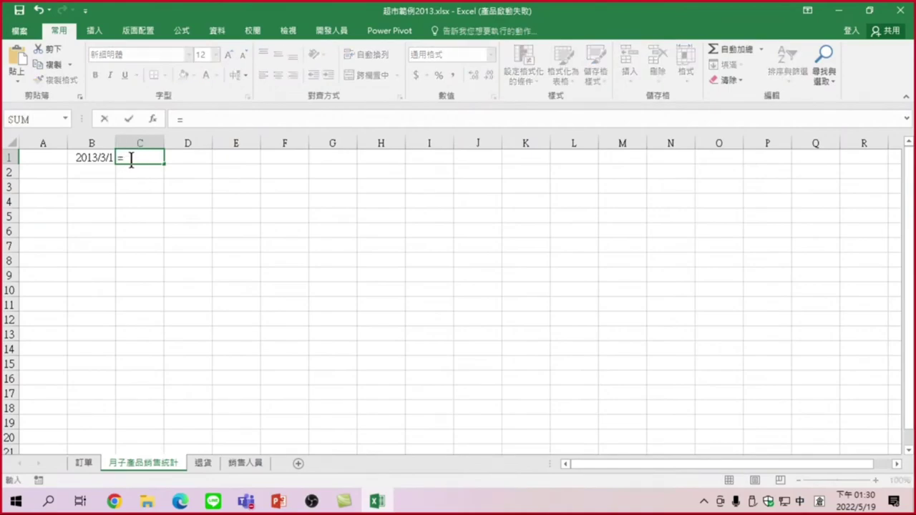
left_click(94, 157)
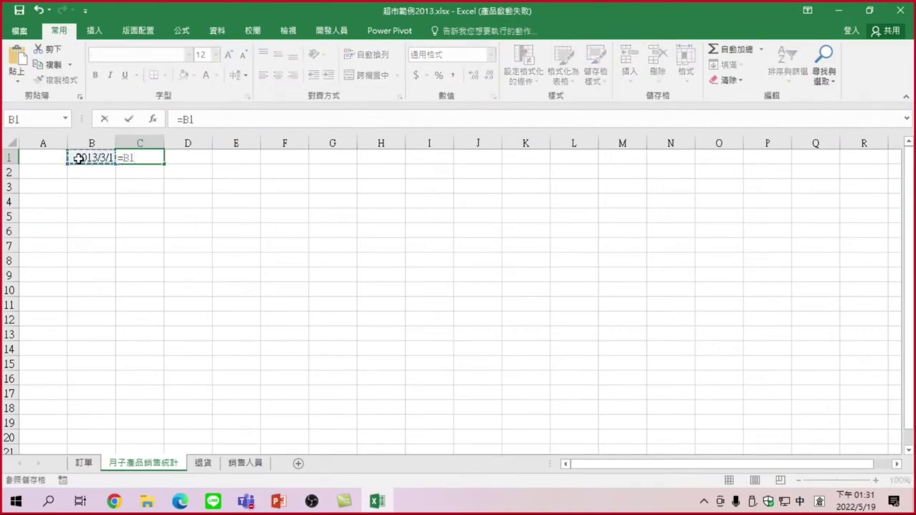
type("+")
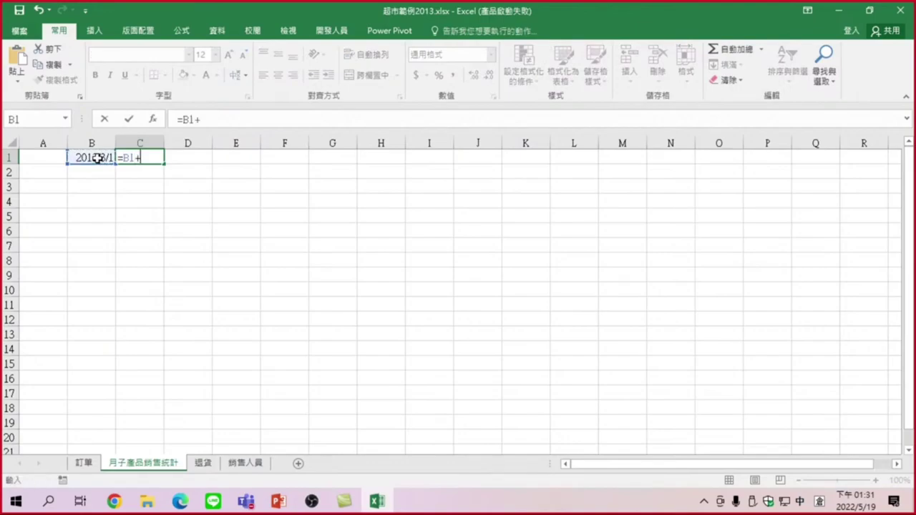
type("1")
Commit =B1+1 in C1 and fill it right to AF1, giving dates 2013/3/1 to 2013/3/31.
key("Return")
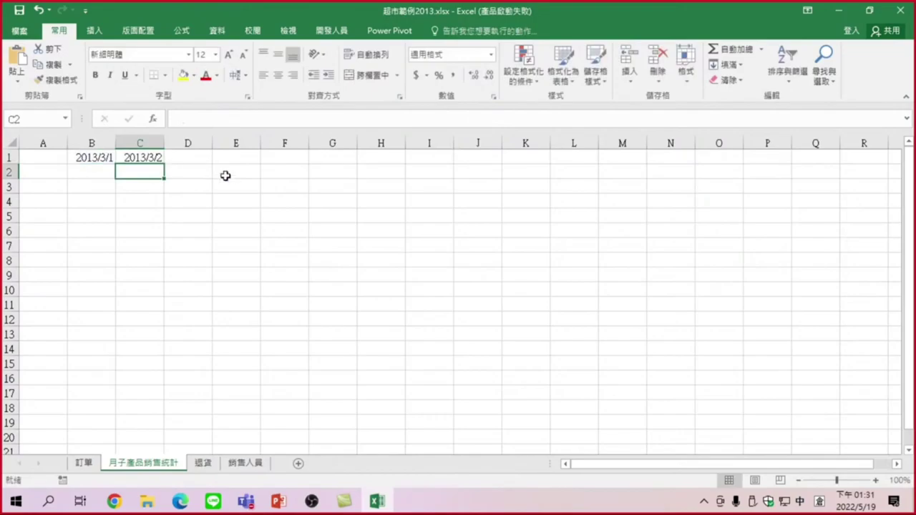
left_click(149, 158)
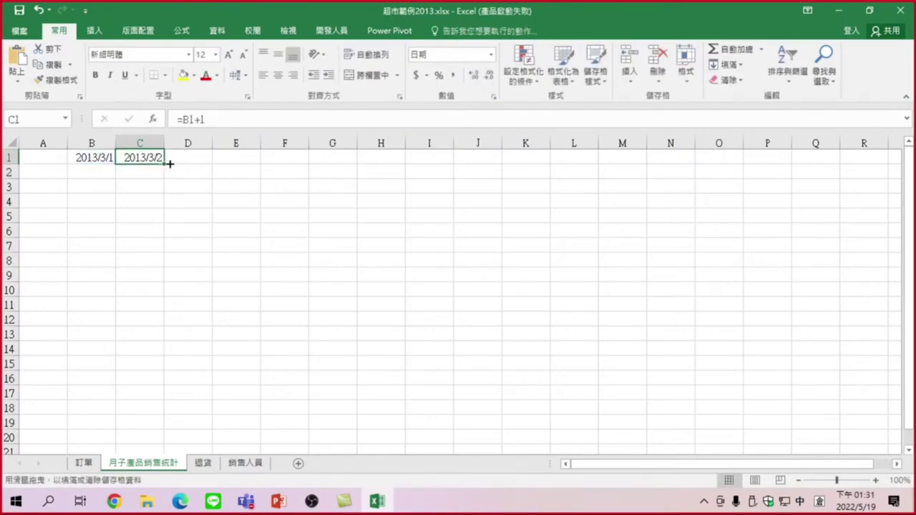
left_click_drag(170, 164, 783, 174)
key("Right")
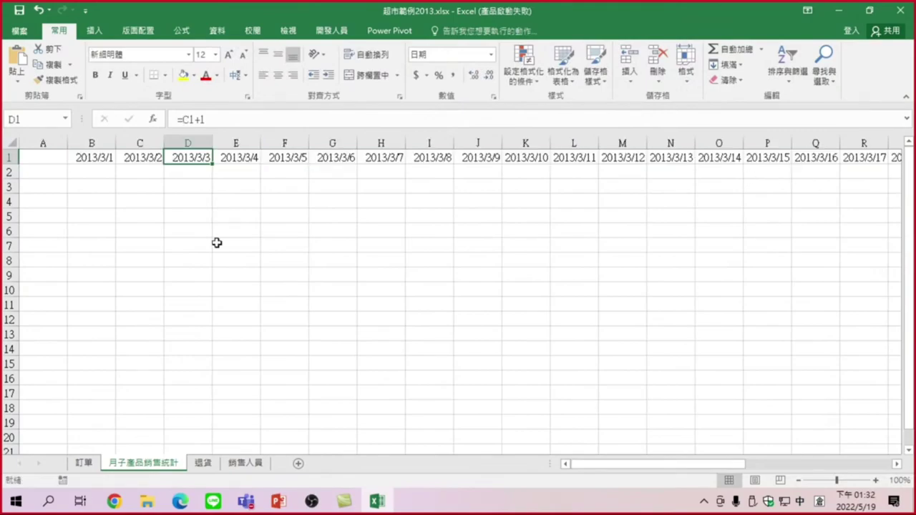
scroll(825, 246, "right", 5)
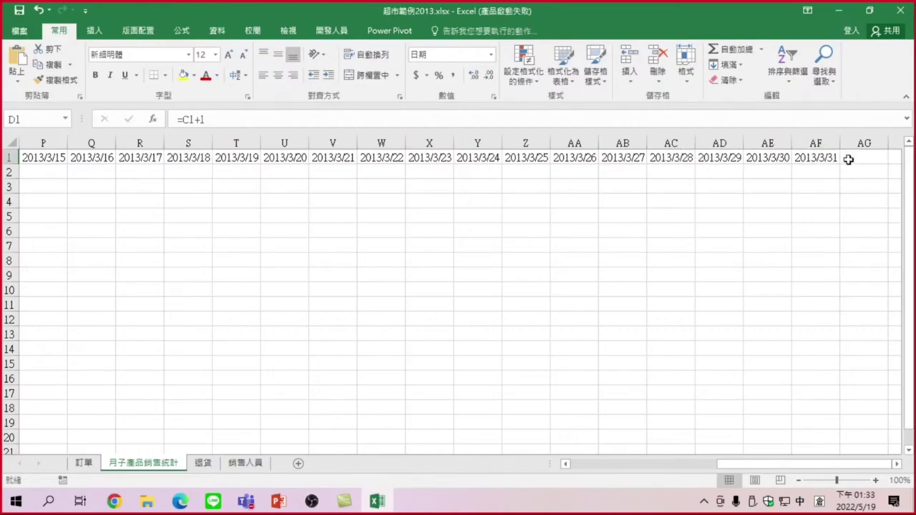
Inspect the =AE1+1 style date formulas in AD1 and AF1 at the end of row 1.
left_click(821, 159)
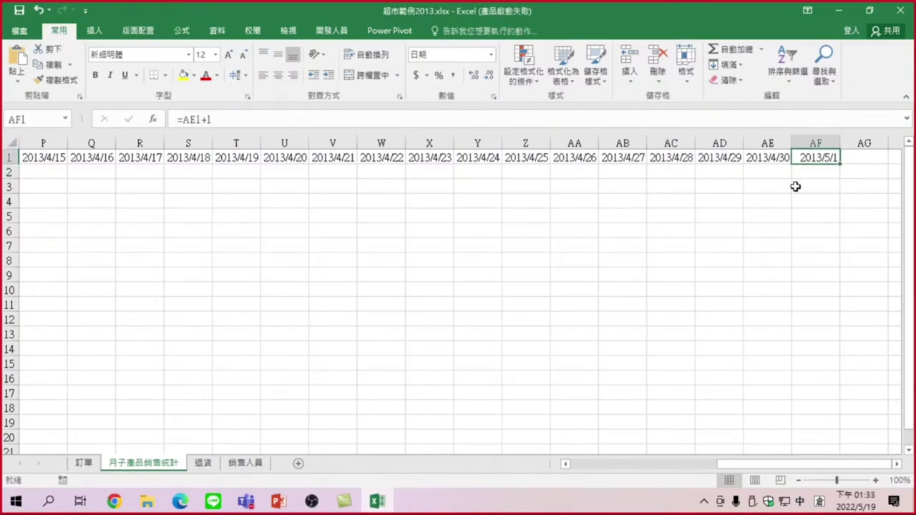
left_click(719, 159)
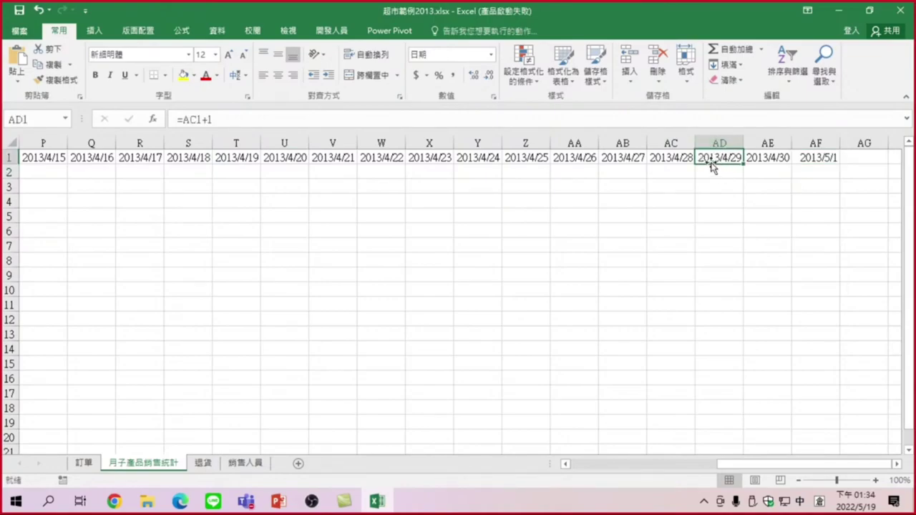
key("Right")
key("Right")
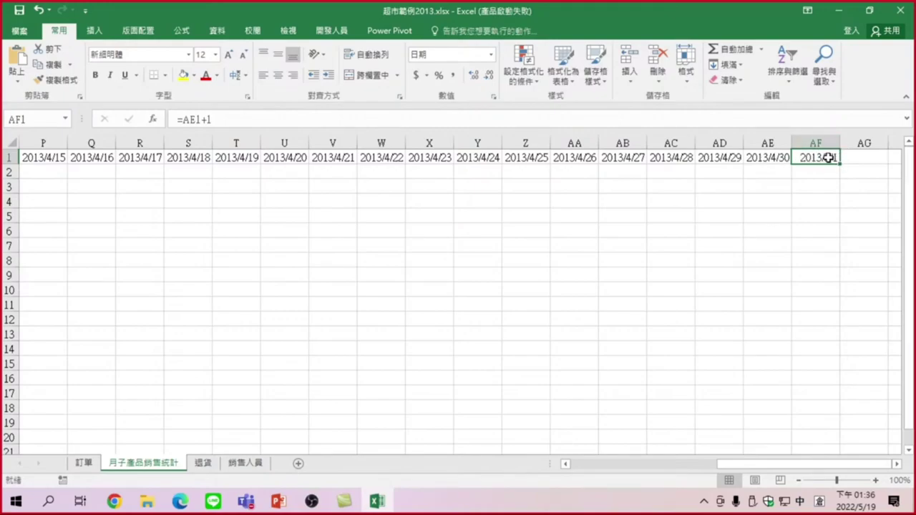
Rewrite AF1 as an IF comparing MONTH(AE1) with MONTH(AE1+1).
left_click(178, 119)
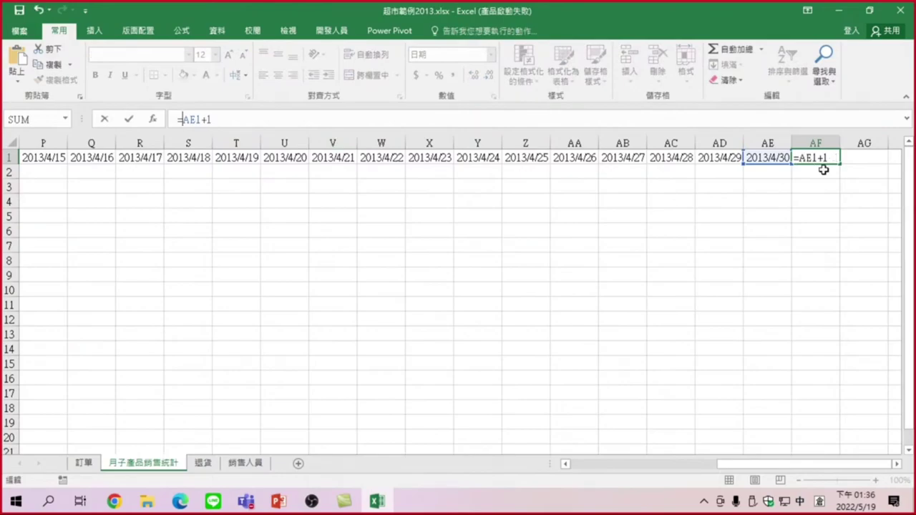
type("MONTH(")
key("End")
type(")")
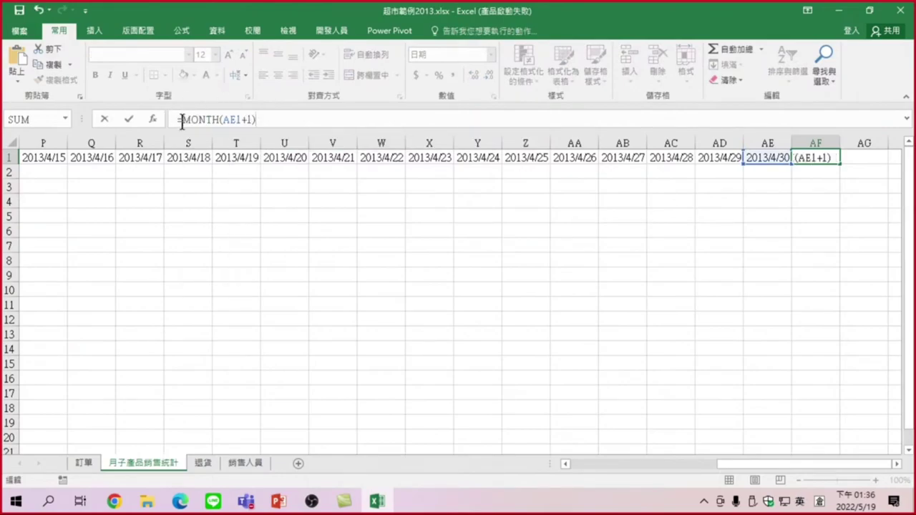
left_click(181, 119)
type("if")
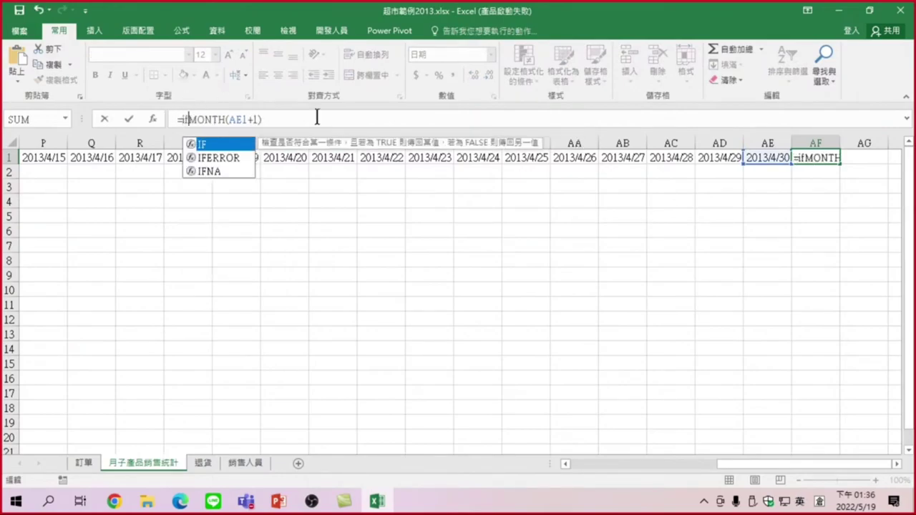
key("Tab")
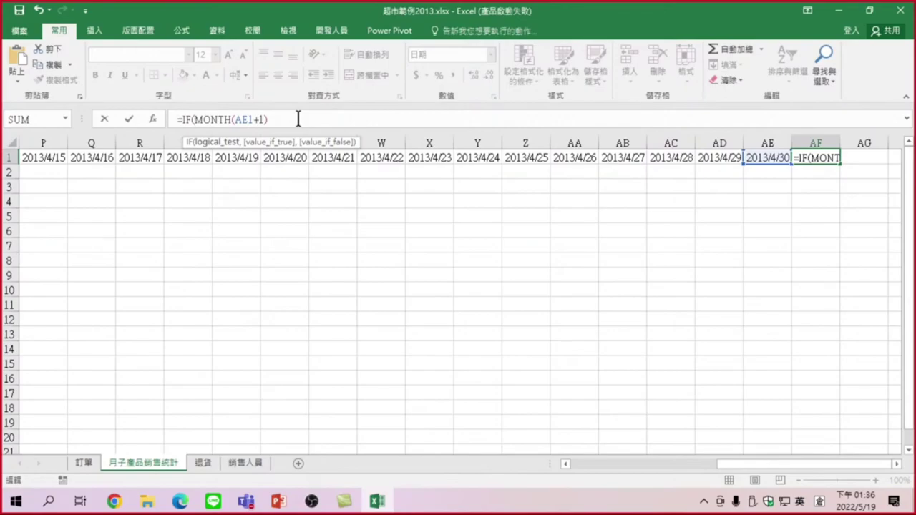
type("Month")
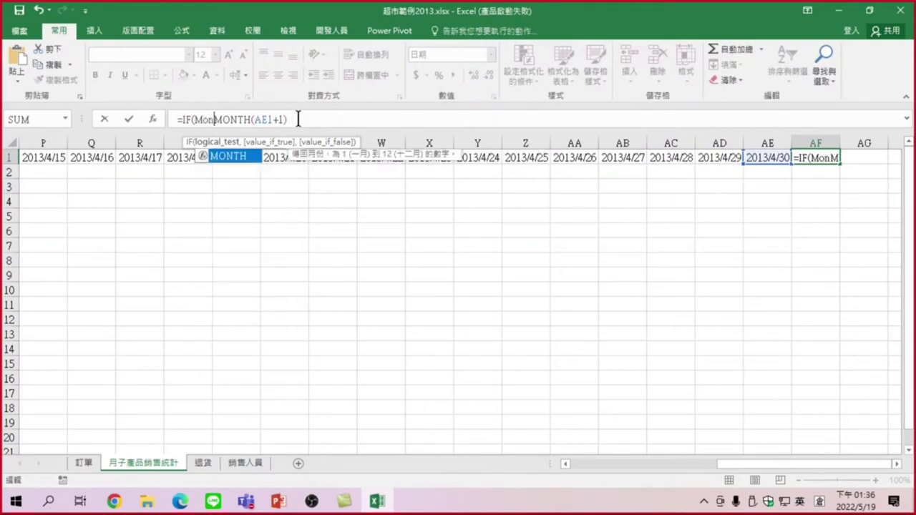
type("(")
left_click(756, 157)
type(")=")
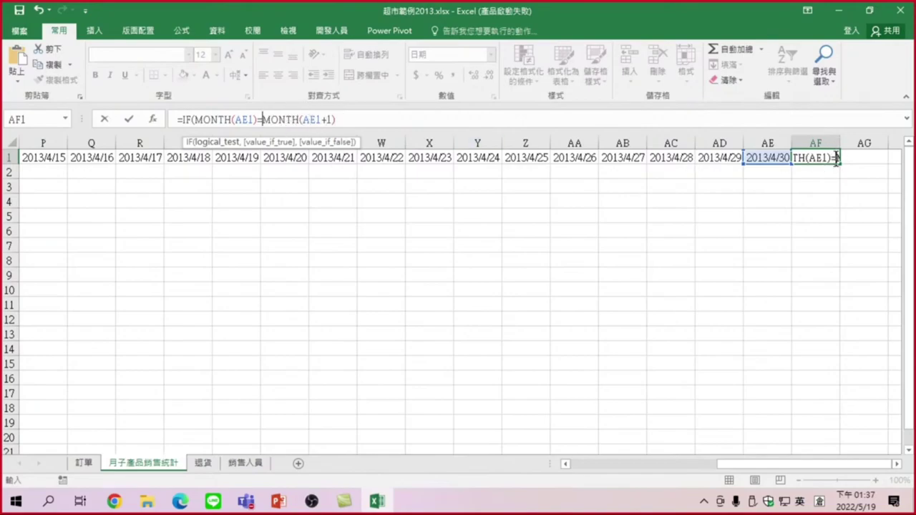
left_click(378, 115)
type(",")
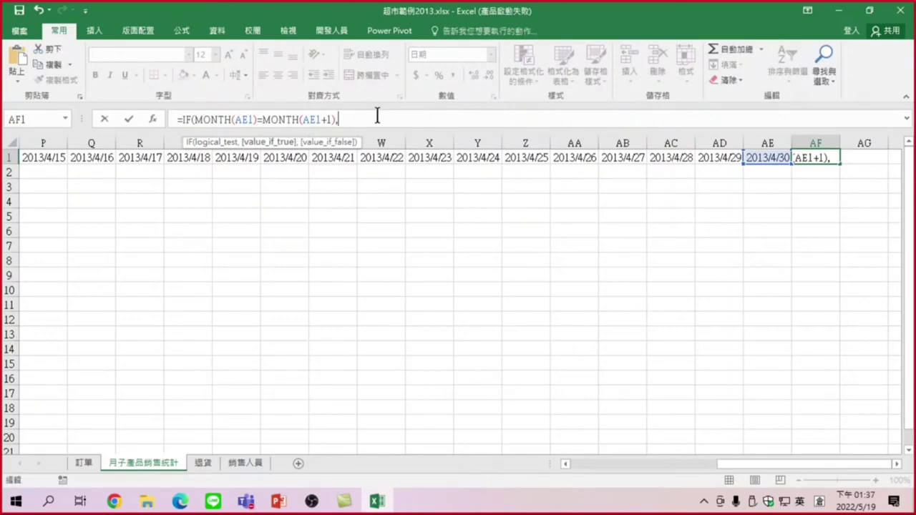
type("\"\",")
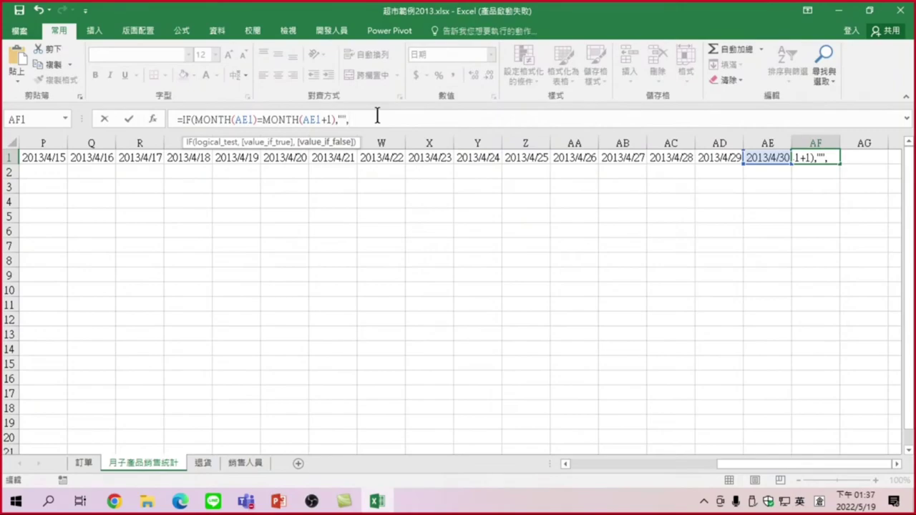
type("A")
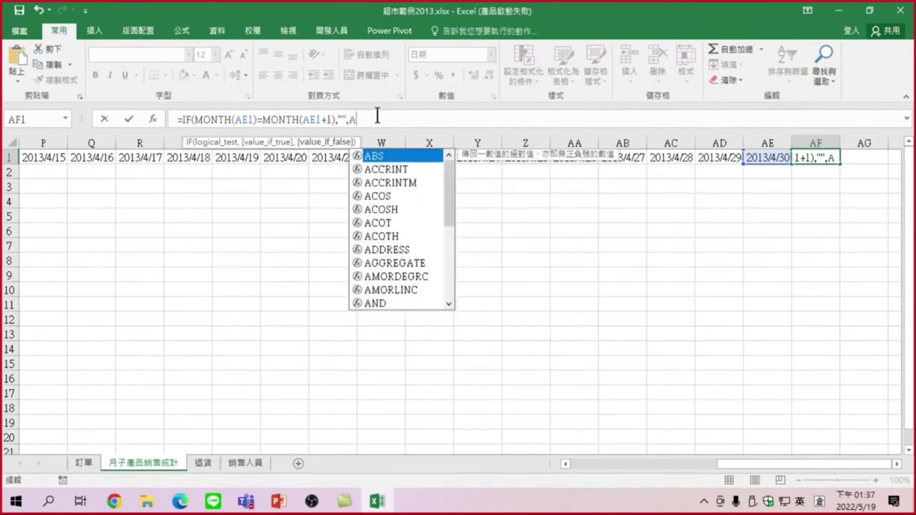
type("E1+")
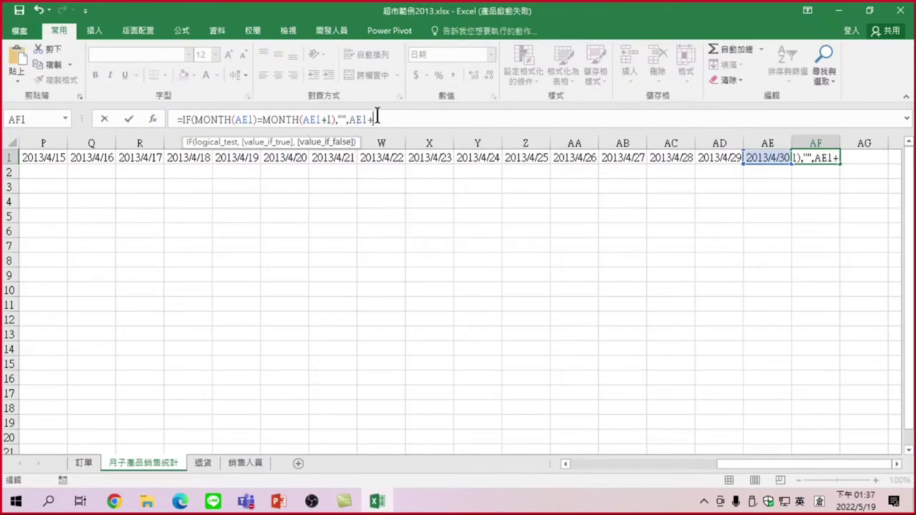
type("1)")
Swap the IF results so AF1 reads =IF(MONTH(AE1)=MONTH(AE1+1),AE1+1,"") and commit it.
left_click_drag(195, 119, 260, 119)
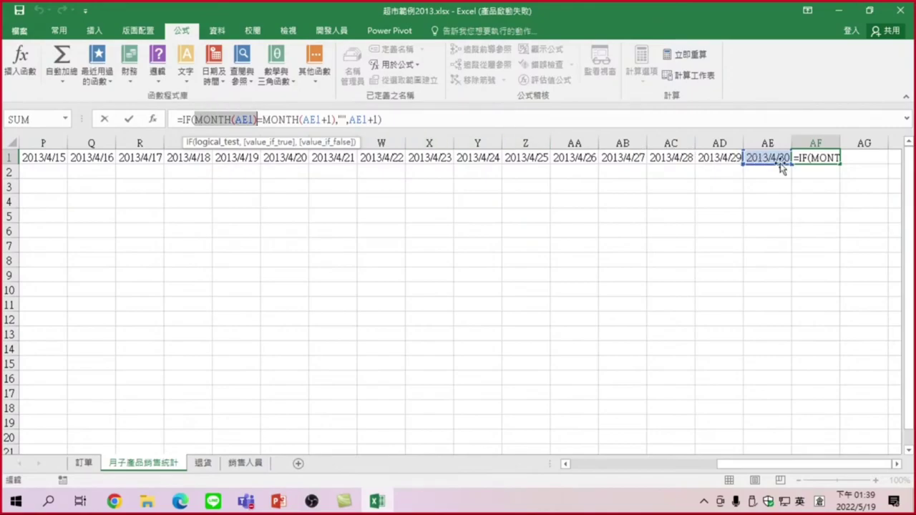
left_click_drag(262, 120, 335, 119)
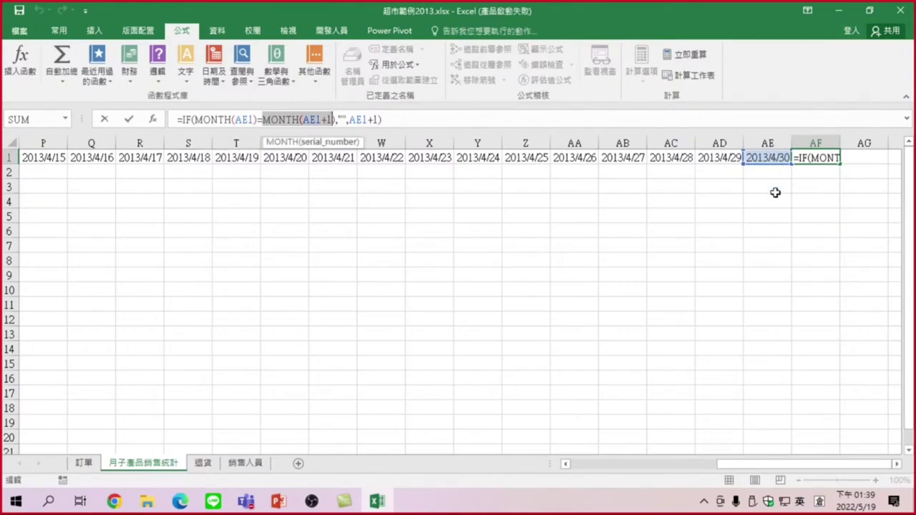
left_click(334, 120)
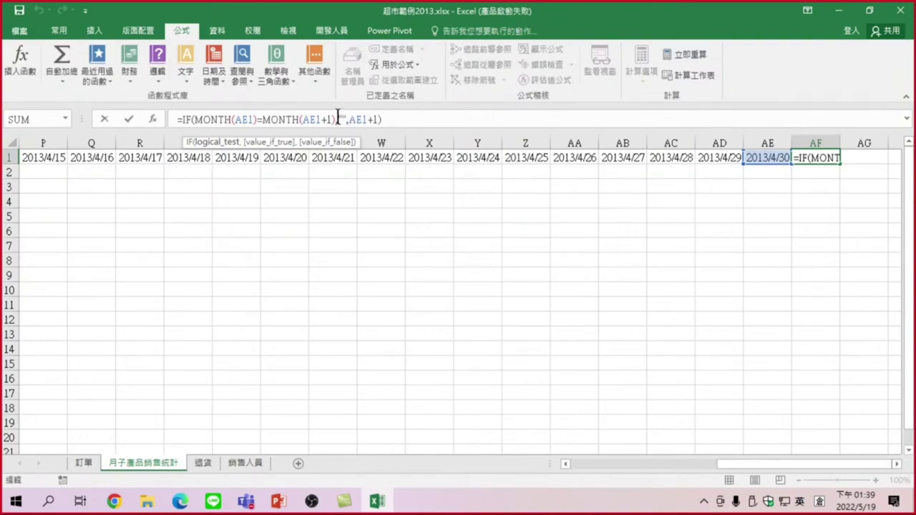
left_click_drag(336, 118, 346, 118)
key("Delete")
key("End")
key("Left")
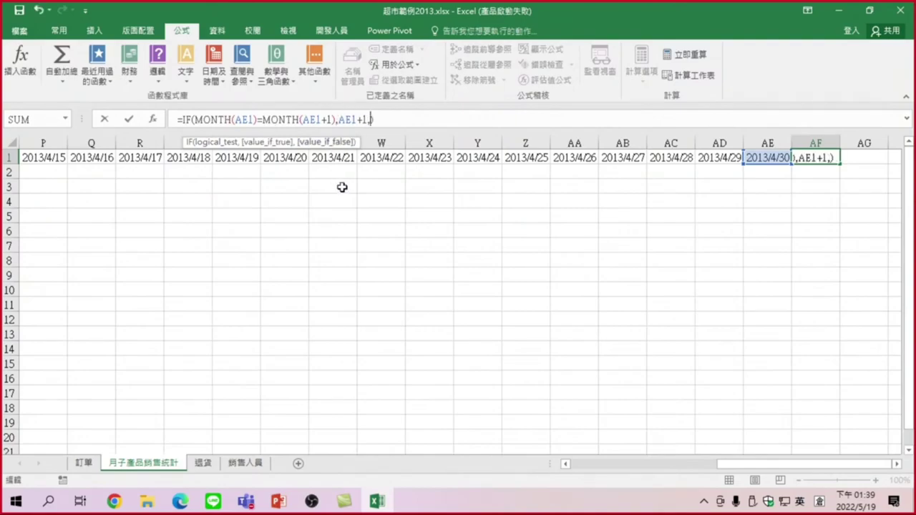
type(",\"\"")
key("Return")
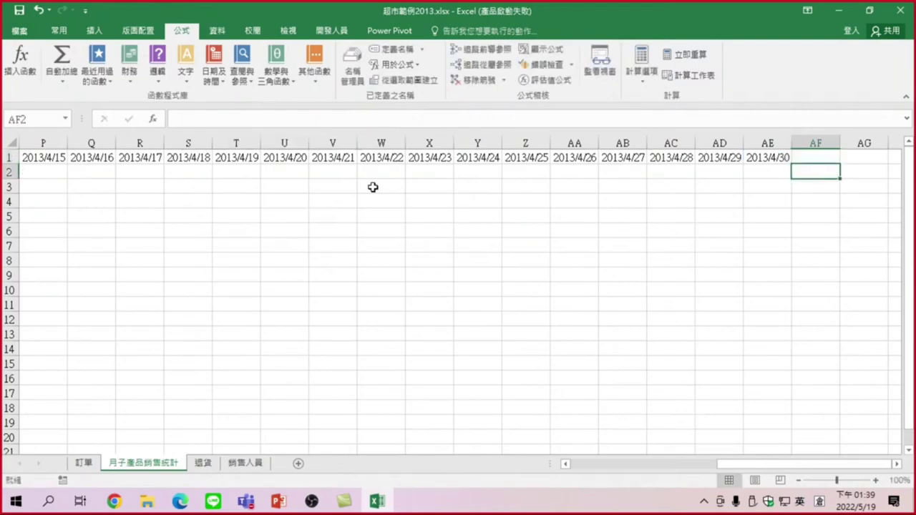
Copy AF1's month-check formula left over AD1:AE1, then return to B1.
left_click(816, 154)
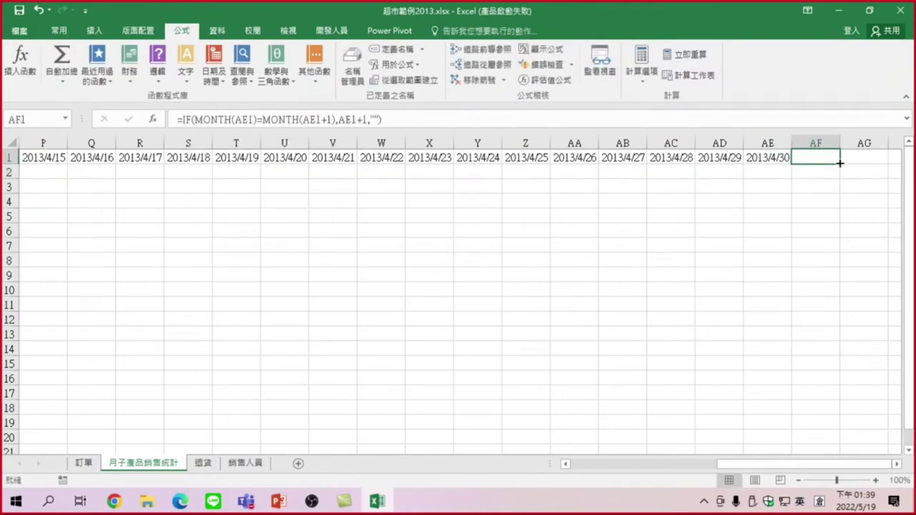
left_click_drag(840, 163, 707, 164)
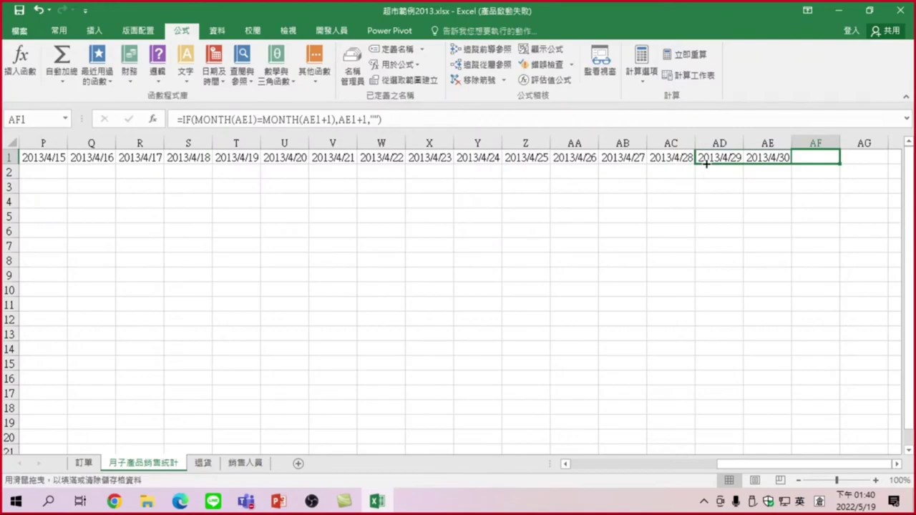
left_click_drag(706, 164, 707, 164)
left_click(816, 159)
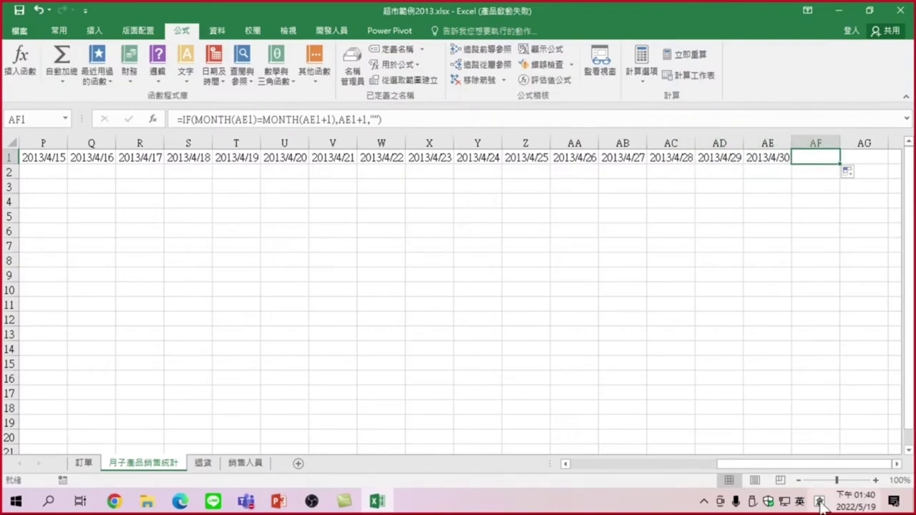
left_click_drag(807, 464, 608, 467)
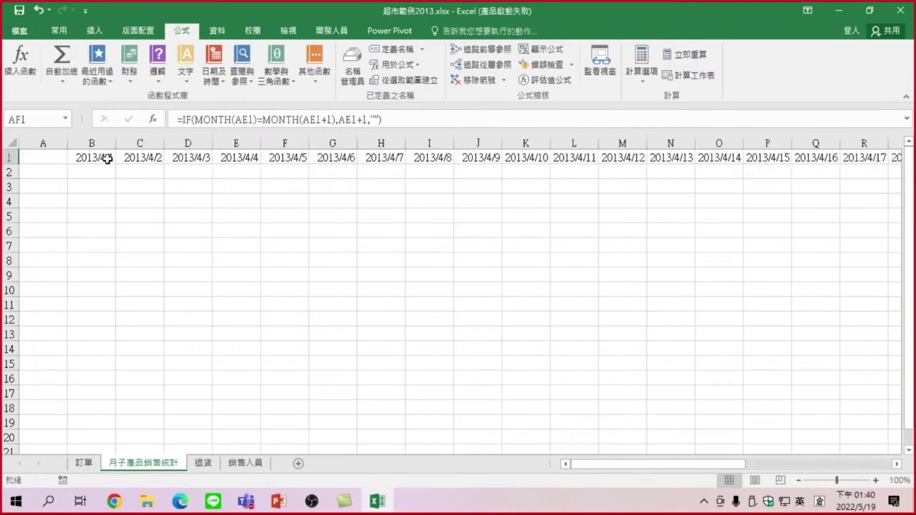
left_click(89, 156)
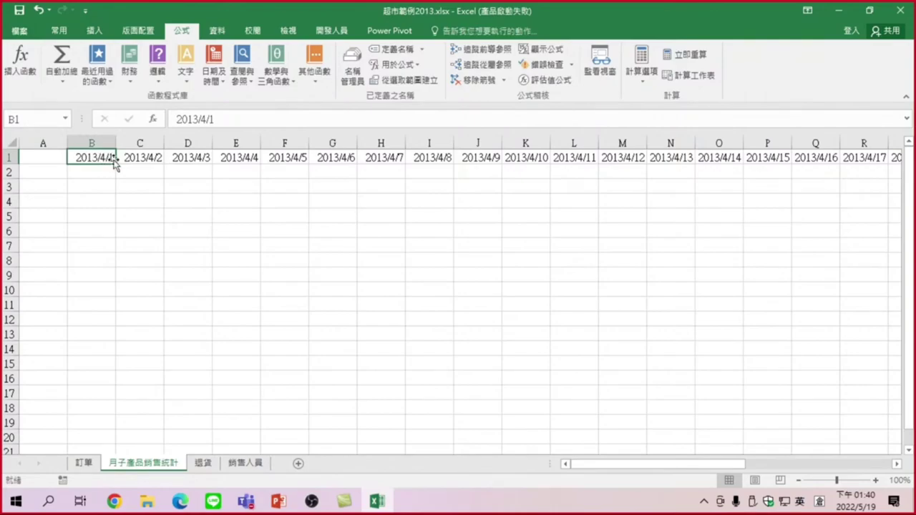
Change B1 to 2014/2/1 and inspect the #VALUE! error at the end of February in AE1.
double_click(112, 159)
type("2014")
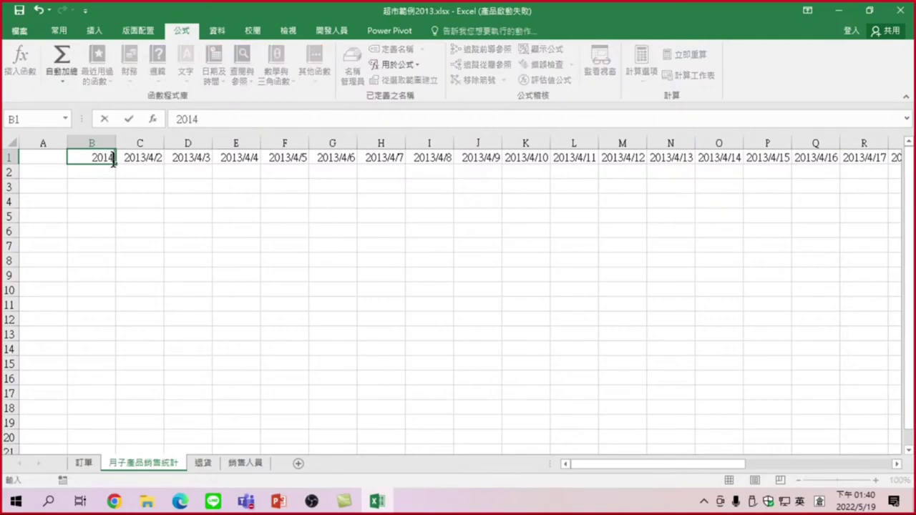
type("/2/1")
key("Return")
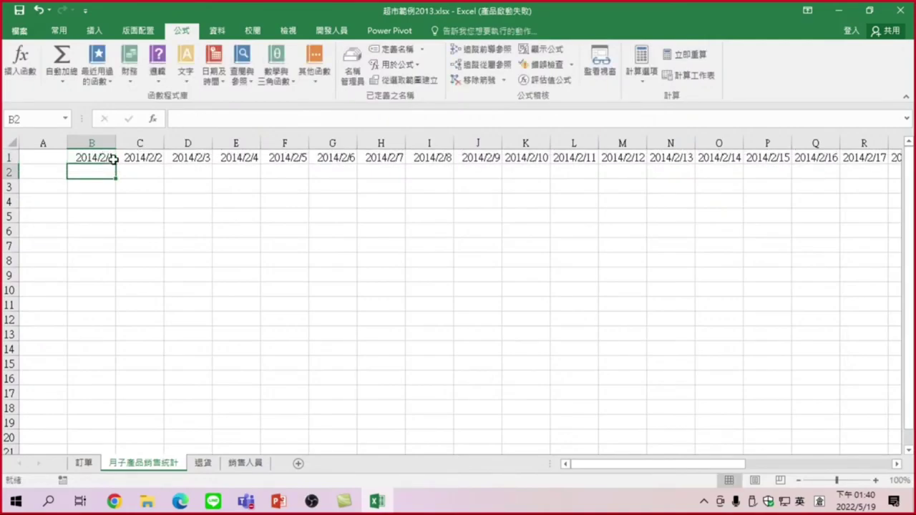
scroll(725, 159, "right", 5)
left_click(725, 159)
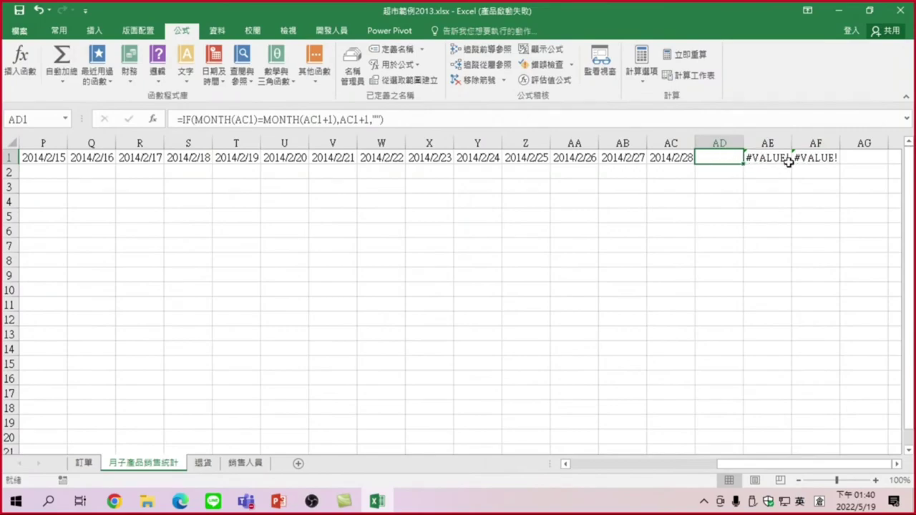
left_click(767, 159)
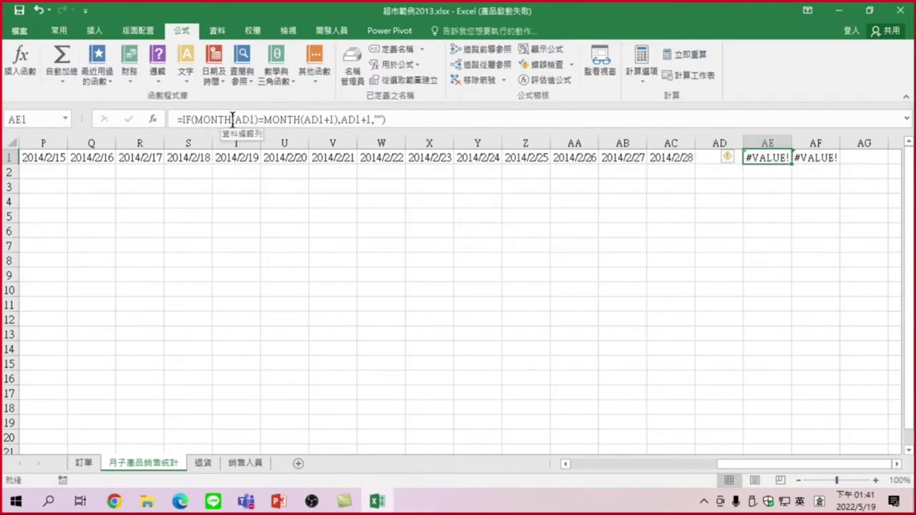
left_click(183, 119)
type("i")
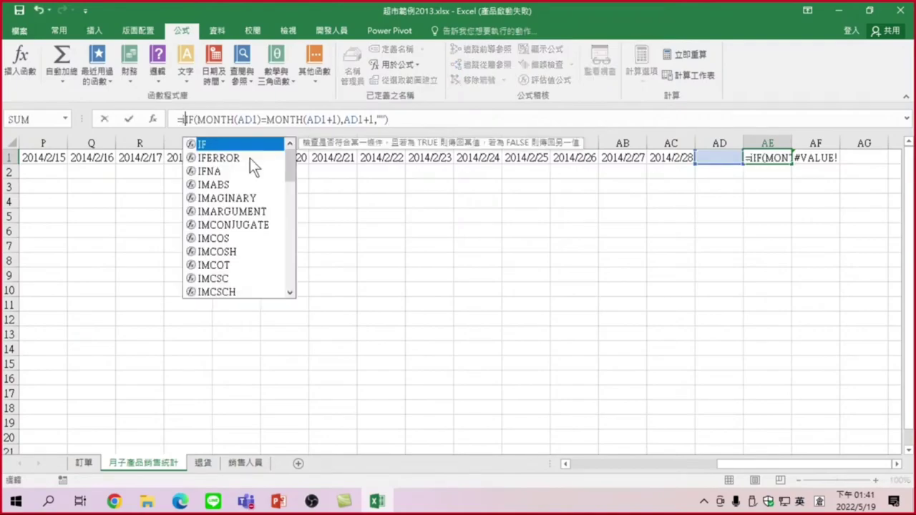
type("f")
left_click(250, 158)
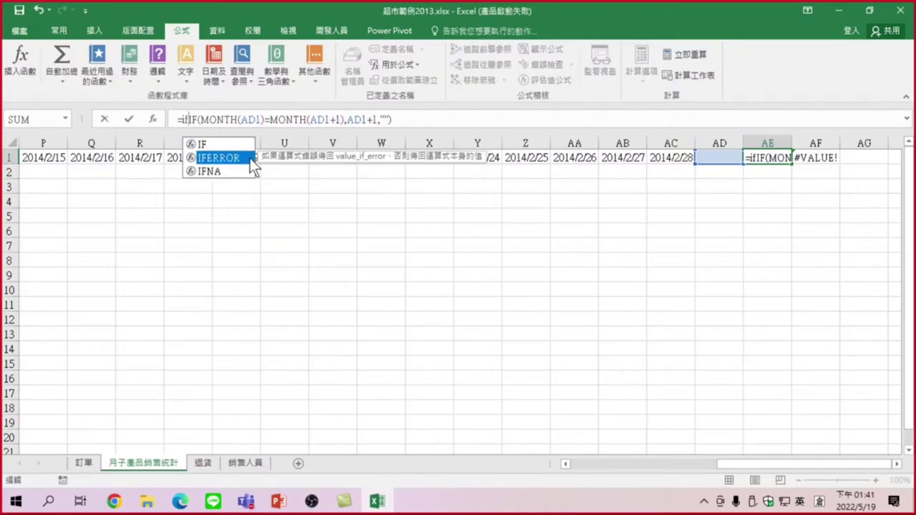
key("Escape")
key("Escape")
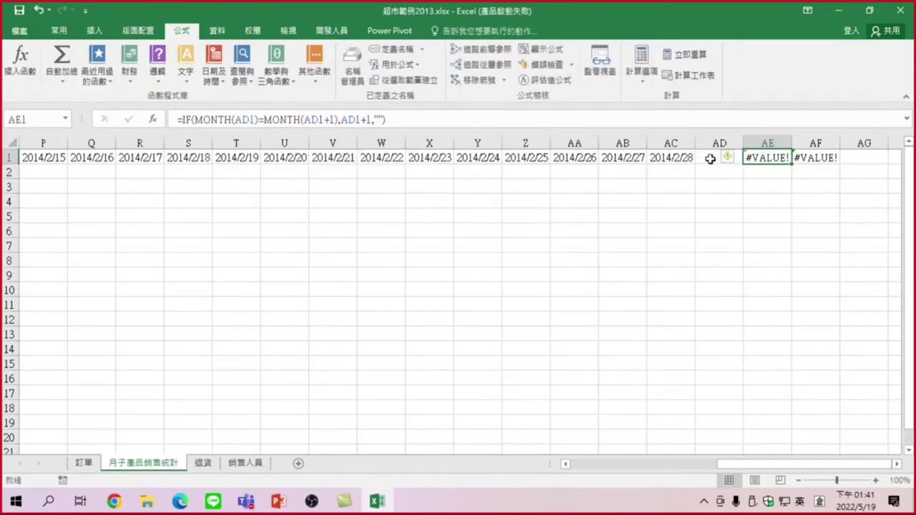
Wrap AD1's formula in IFERROR(...,"") and copy it across AE1:AF1.
left_click(710, 159)
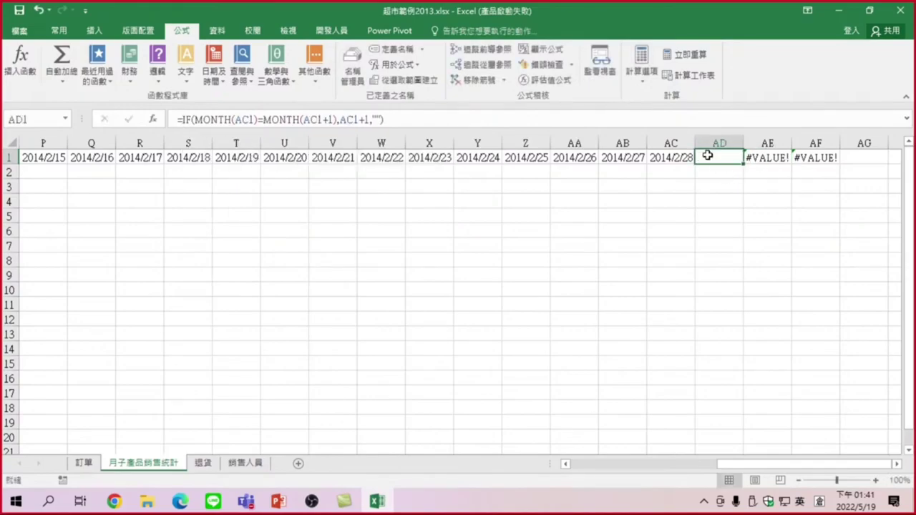
left_click(181, 120)
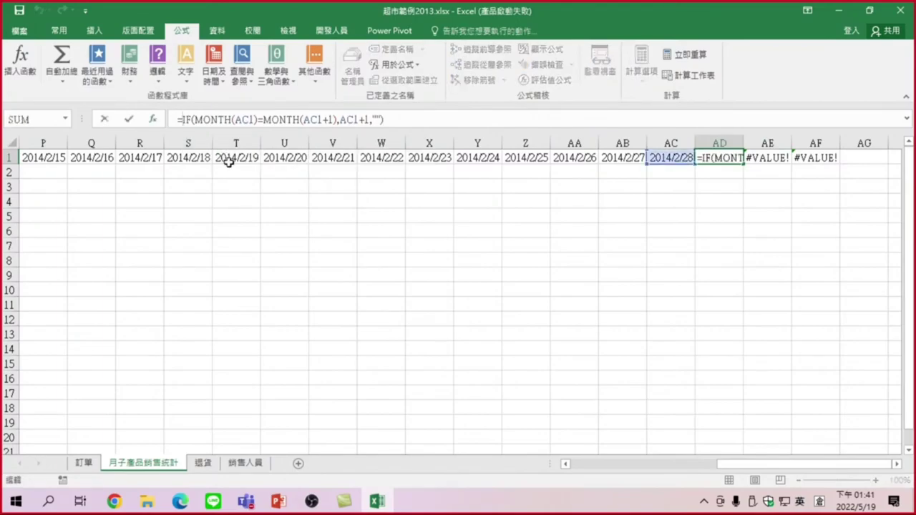
type("if")
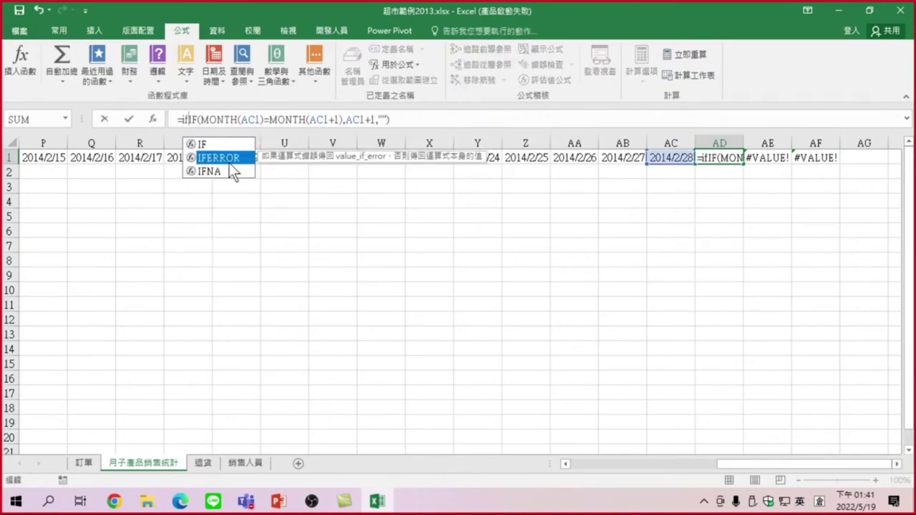
double_click(229, 163)
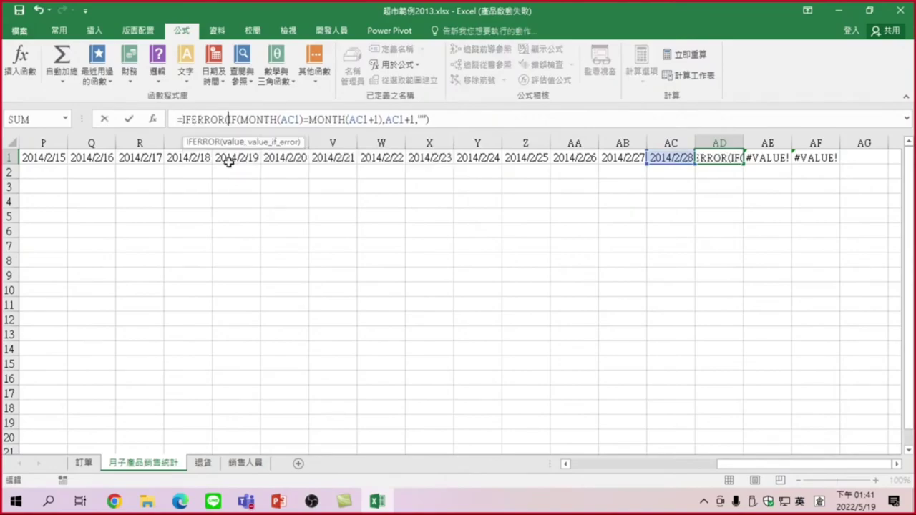
left_click(469, 119)
type(",\"\"")
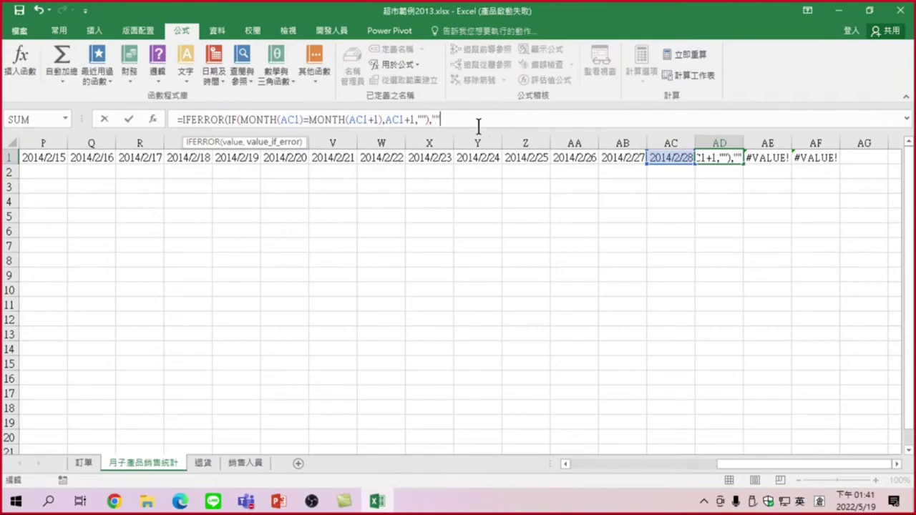
type(")")
key("Return")
left_click(720, 158)
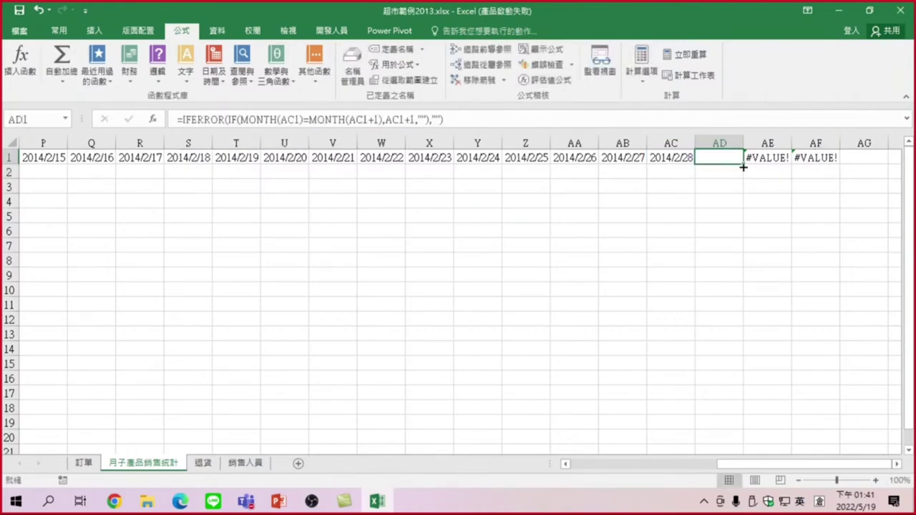
left_click_drag(743, 165, 823, 159)
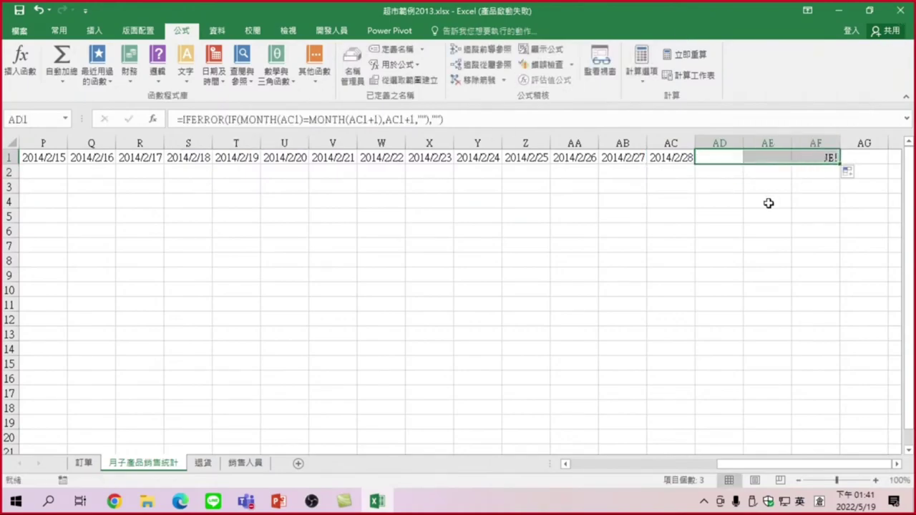
left_click(729, 186)
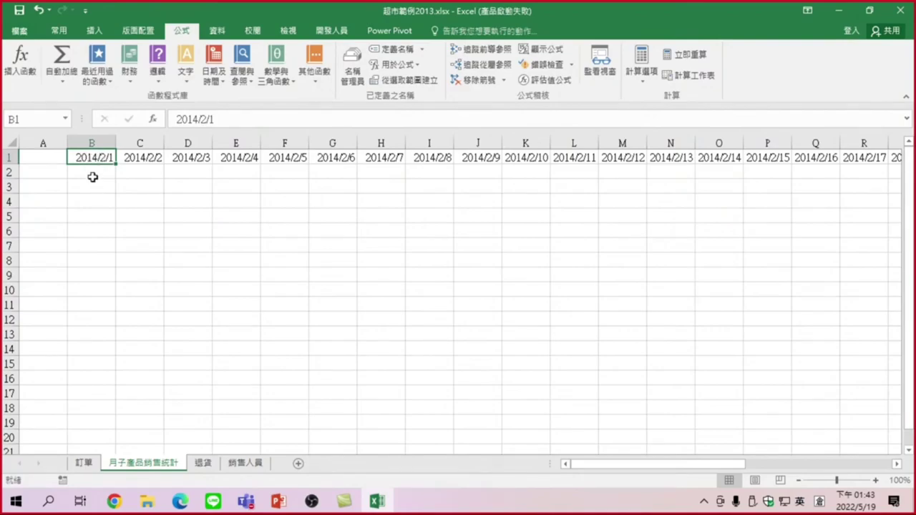
Reset the start date in B1 to 2013/3/1 and begin a formula in B2.
type("20")
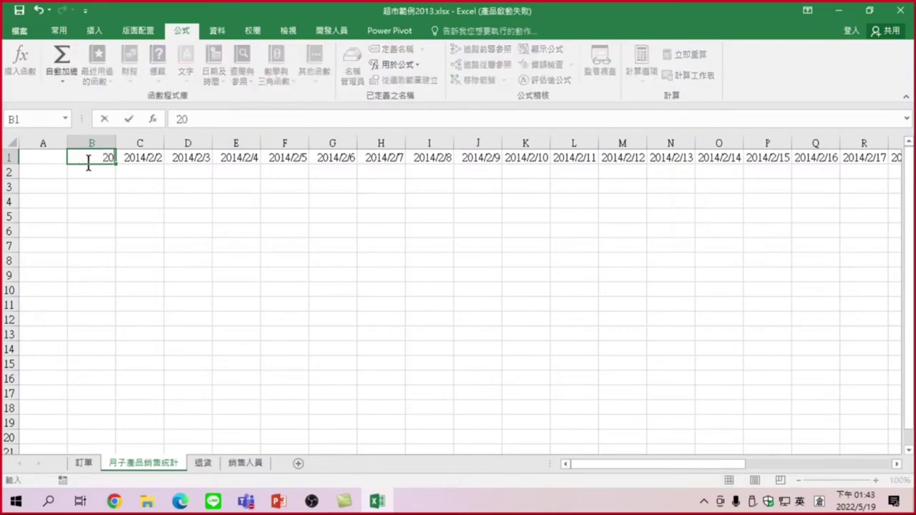
type("13/3/1")
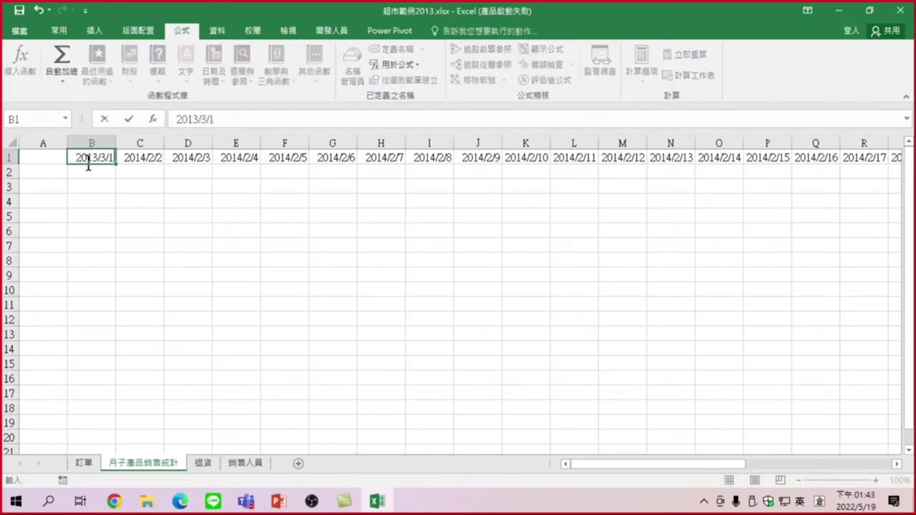
key("Return")
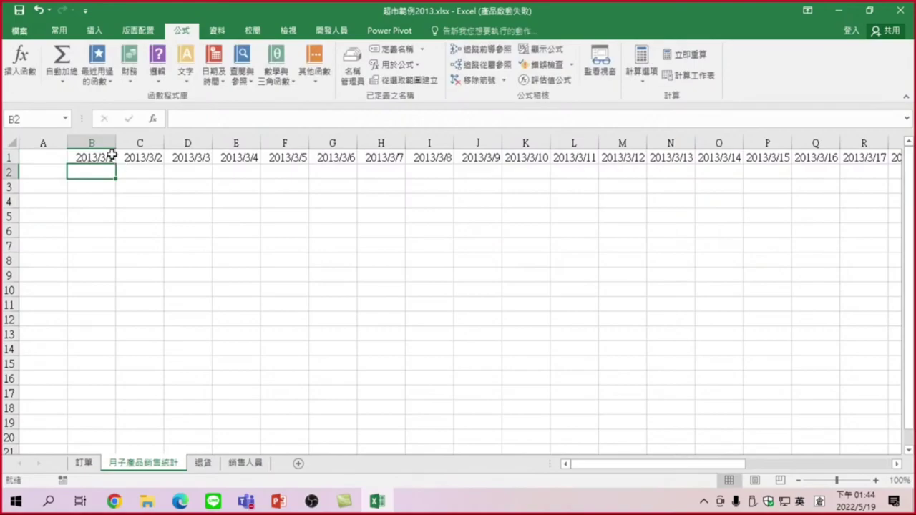
left_click_drag(628, 464, 630, 465)
type("=")
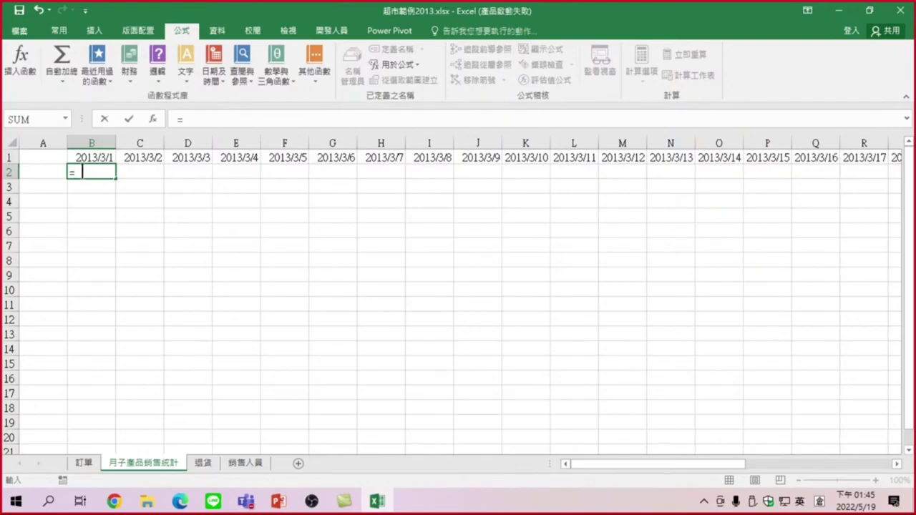
Enter =B1 in B2 and fill it across to AF2, repeating the row 1 dates.
left_click(86, 157)
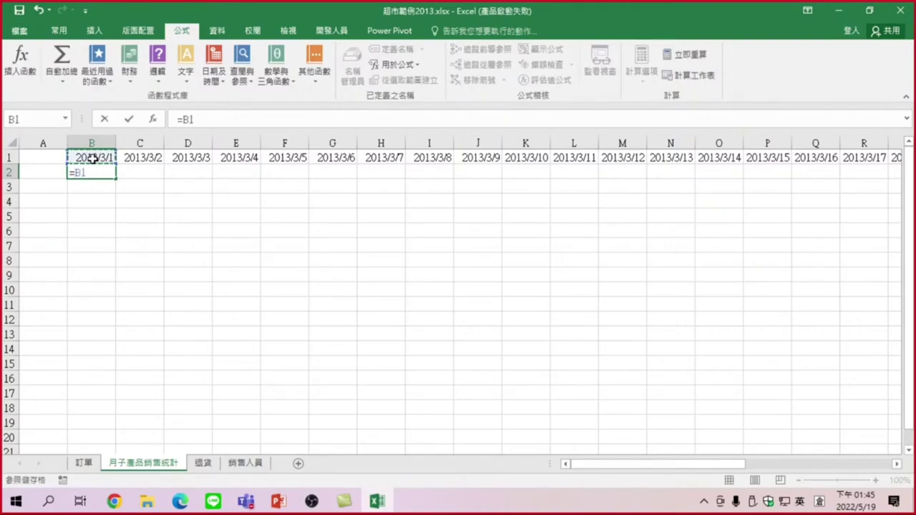
key("Return")
left_click(102, 178)
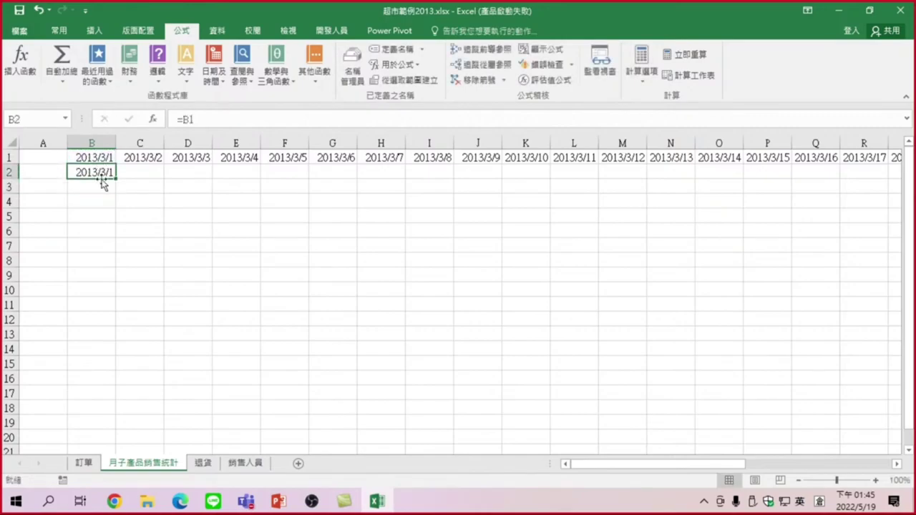
mouse_move(117, 179)
left_mouse_down()
mouse_move(914, 167)
mouse_move(839, 172)
left_mouse_up()
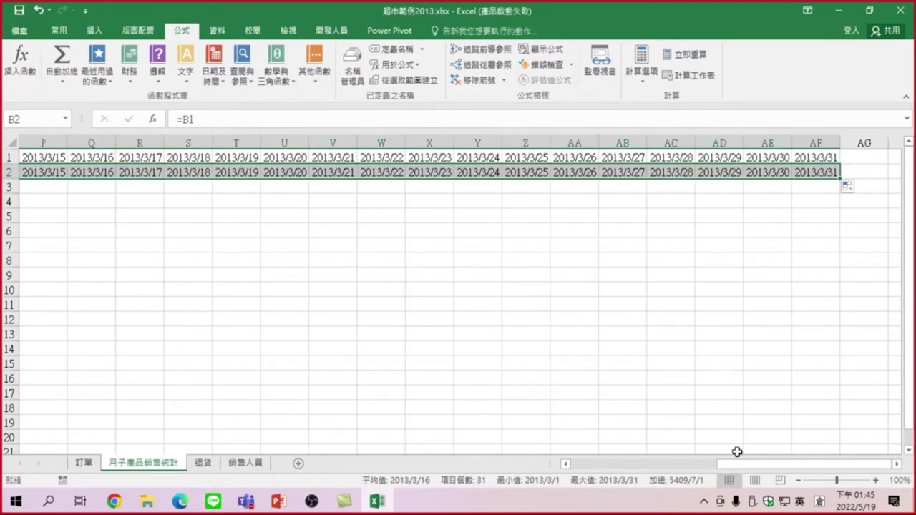
left_click_drag(759, 464, 582, 468)
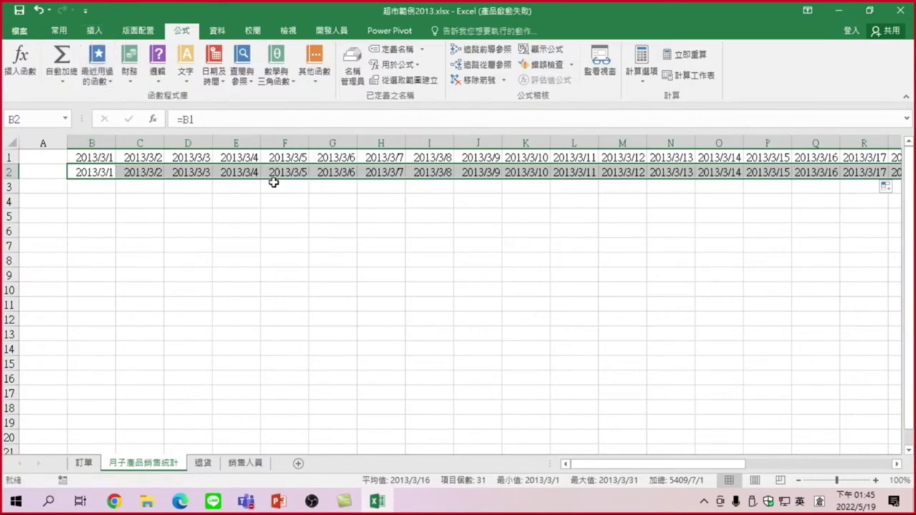
left_click(62, 30)
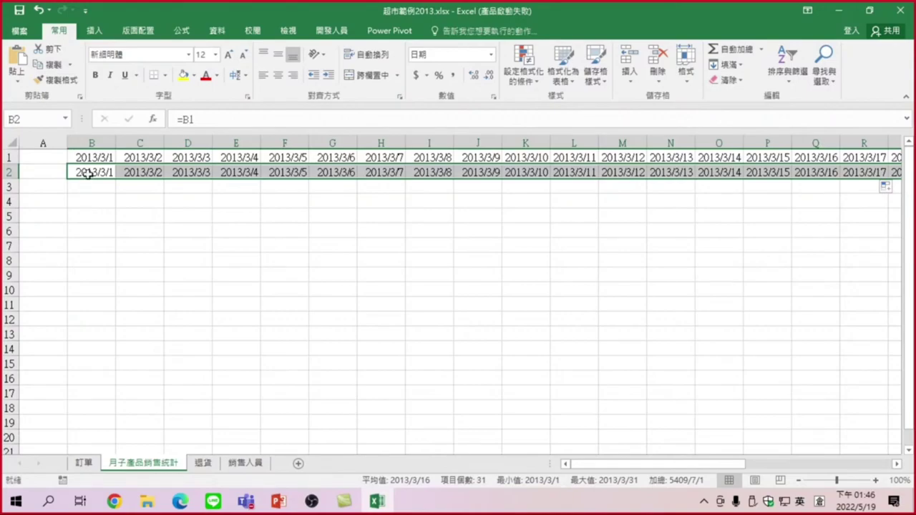
Replace row 2's yyyy/m/d format with custom format AAAA to show weekday names like 星期五.
left_click(492, 55)
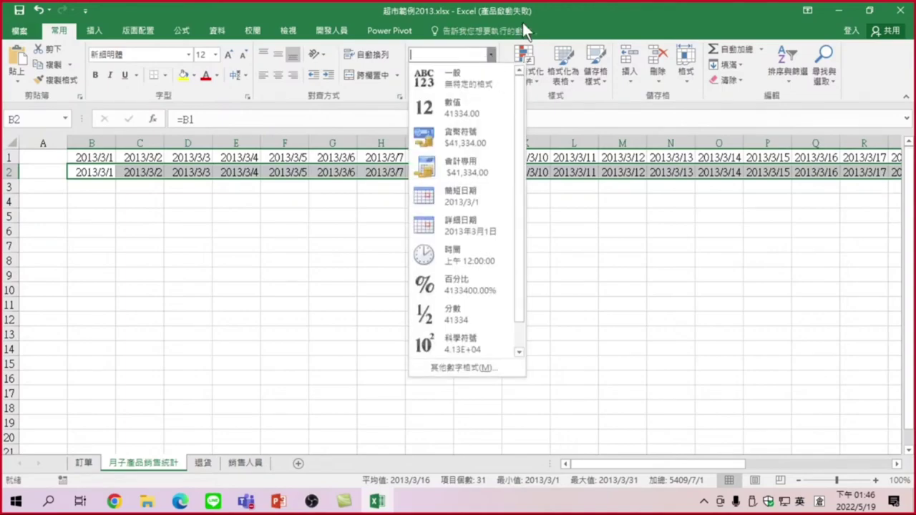
left_click(453, 369)
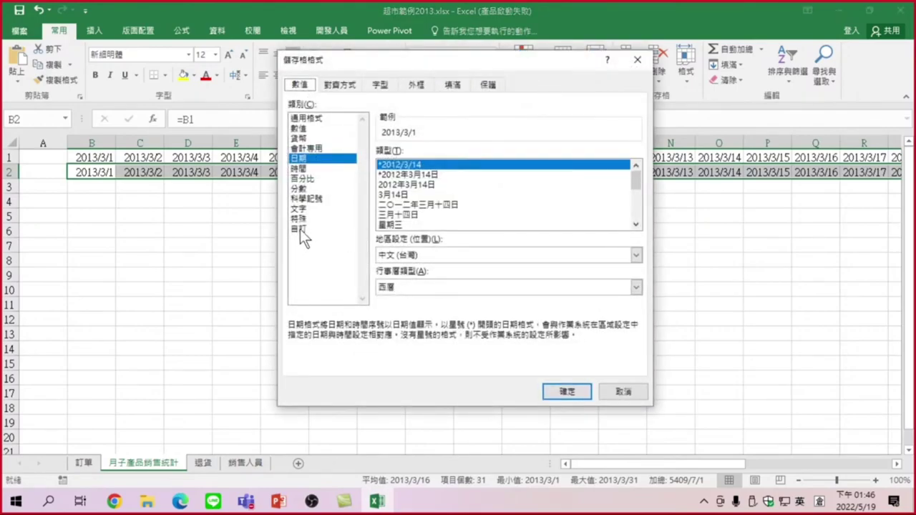
left_click(300, 229)
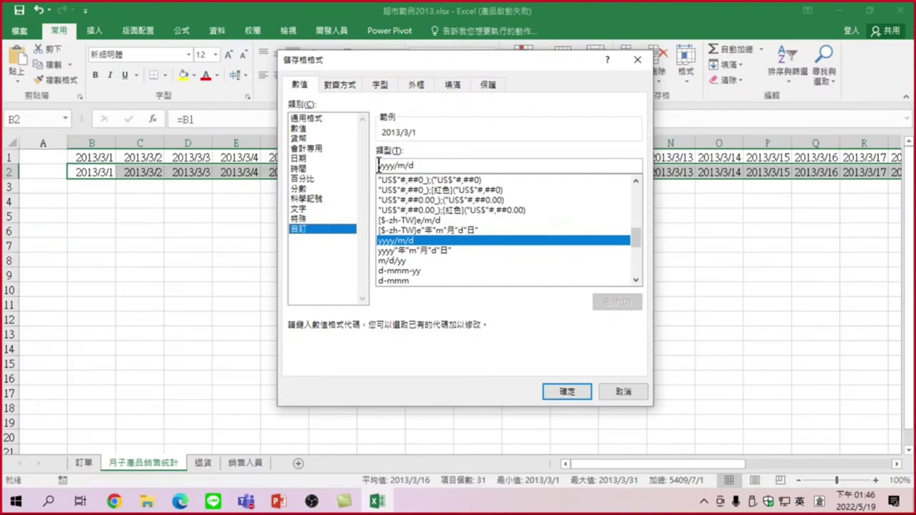
left_click_drag(427, 165, 373, 165)
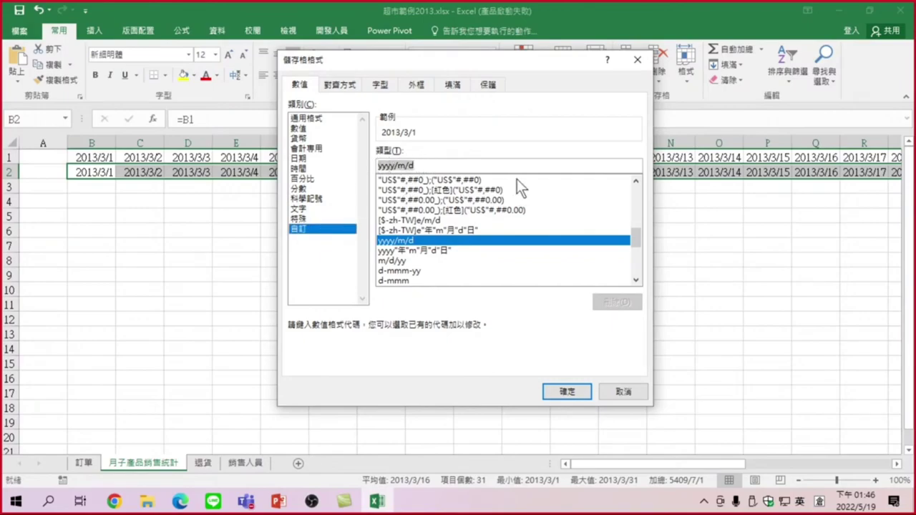
type("AAAA")
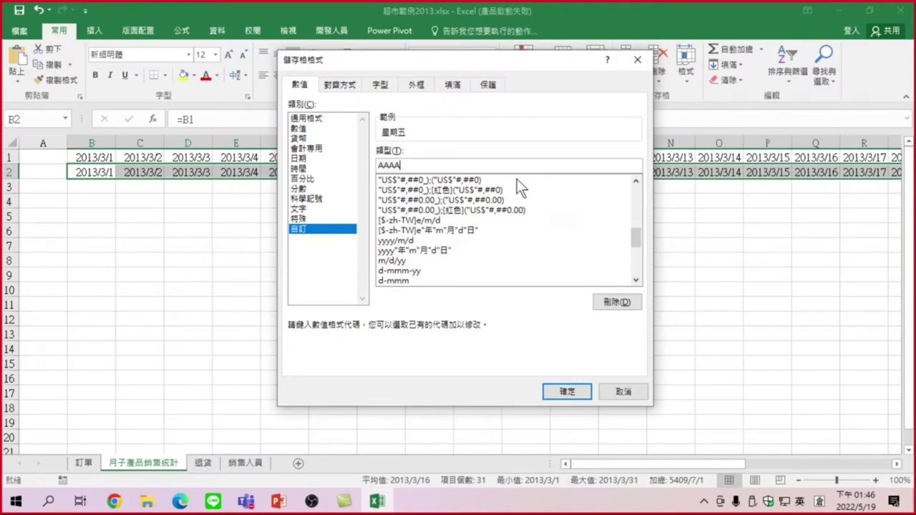
left_click(568, 392)
left_click(97, 157)
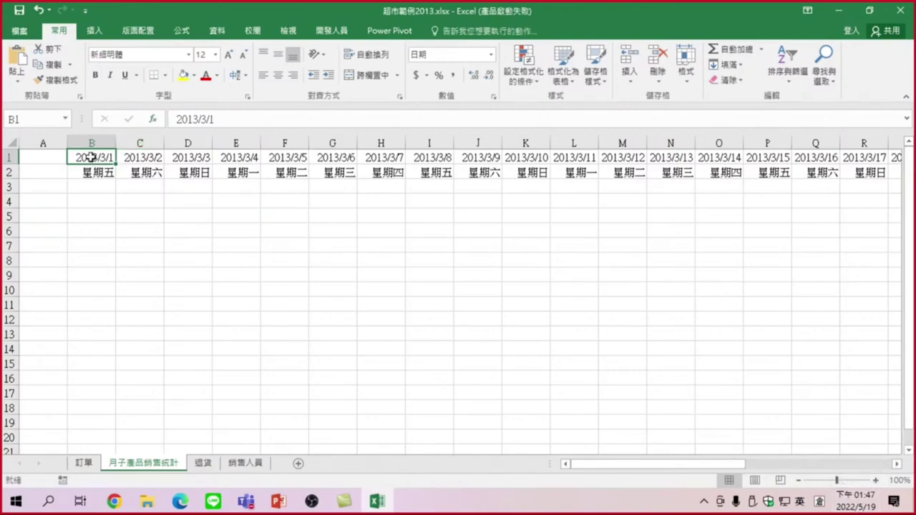
Change the start date in B1 to 2022/5/1 and check the recalculated dates and weekdays.
type("2")
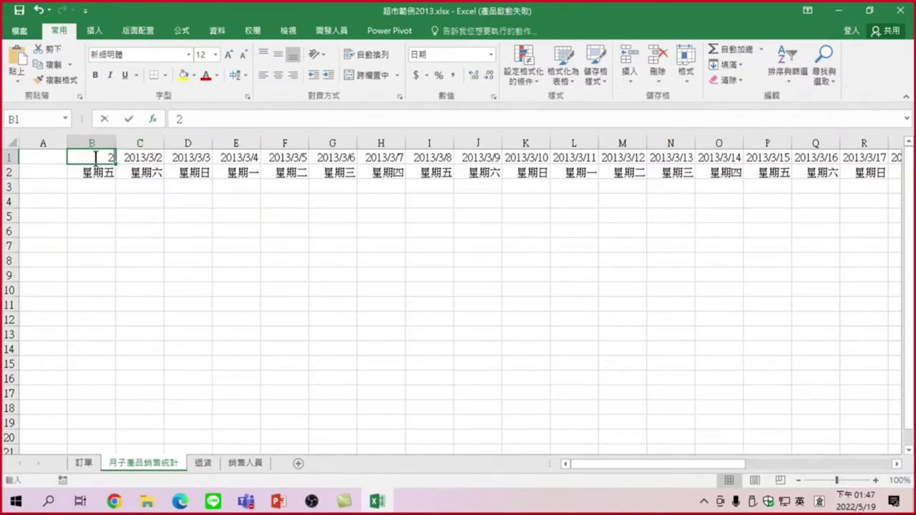
type("022/5")
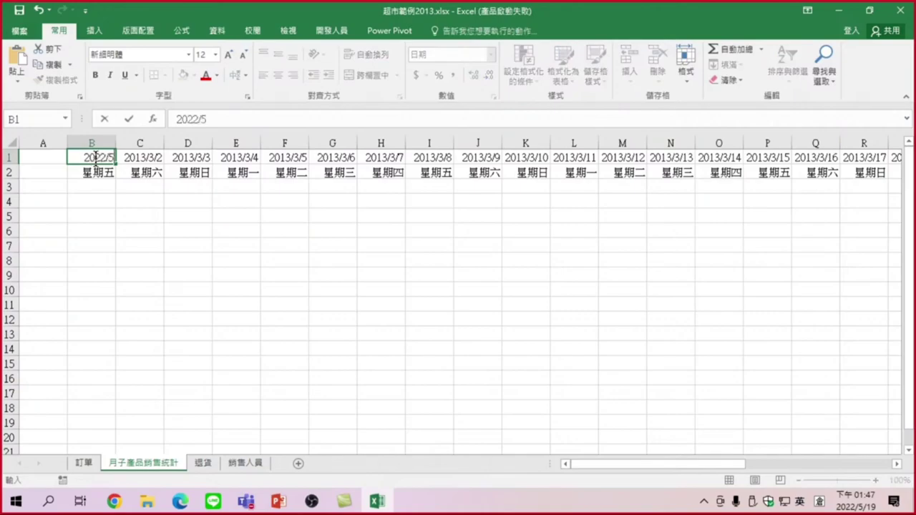
type("/1")
key("Return")
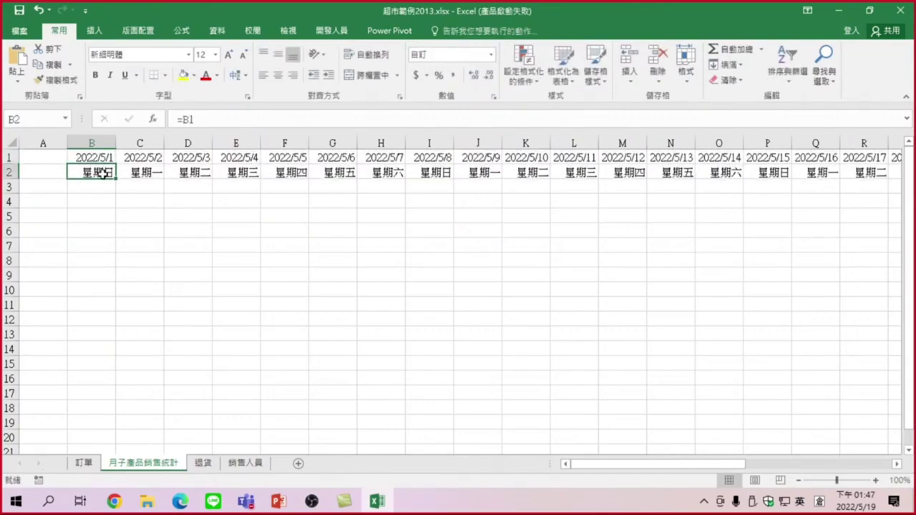
left_click(896, 464)
left_click(896, 464)
left_click(897, 464)
left_click_drag(823, 157, 823, 172)
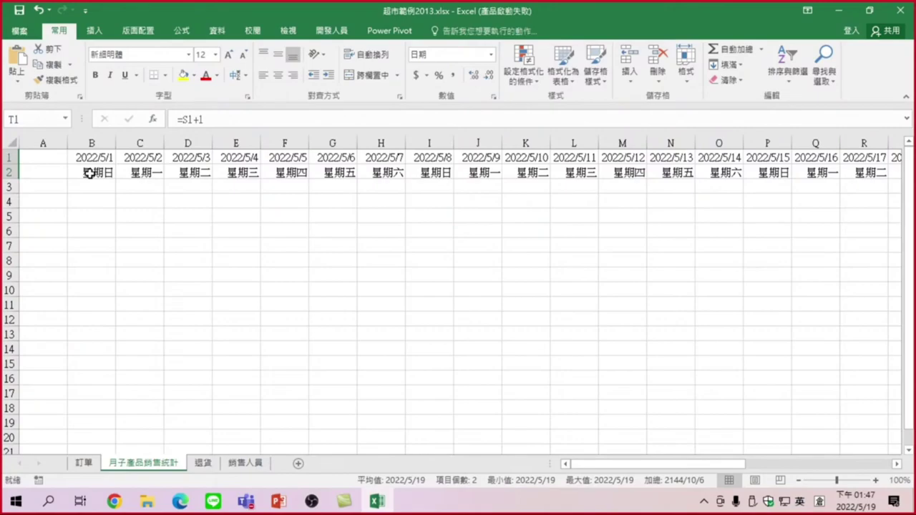
left_click_drag(48, 187, 37, 387)
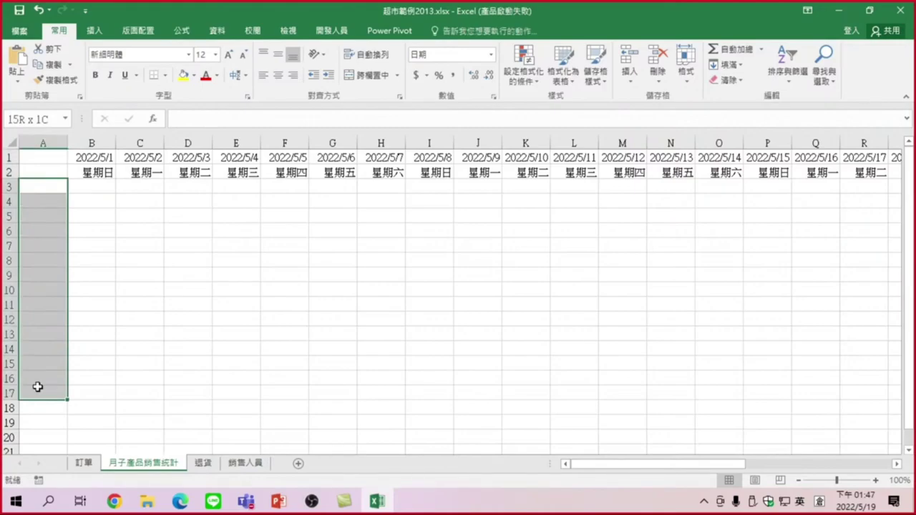
Select the range A3:A17 in column A of the summary sheet.
left_click_drag(37, 386, 36, 423)
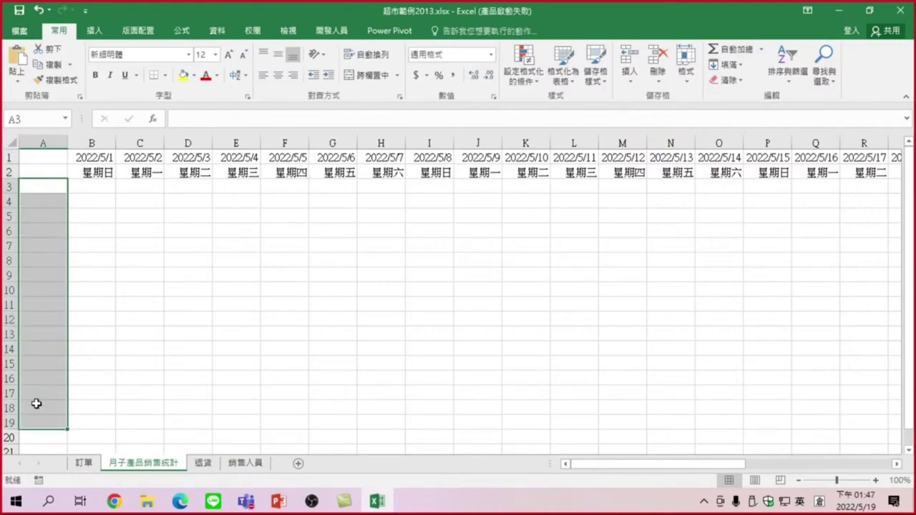
left_click(96, 188)
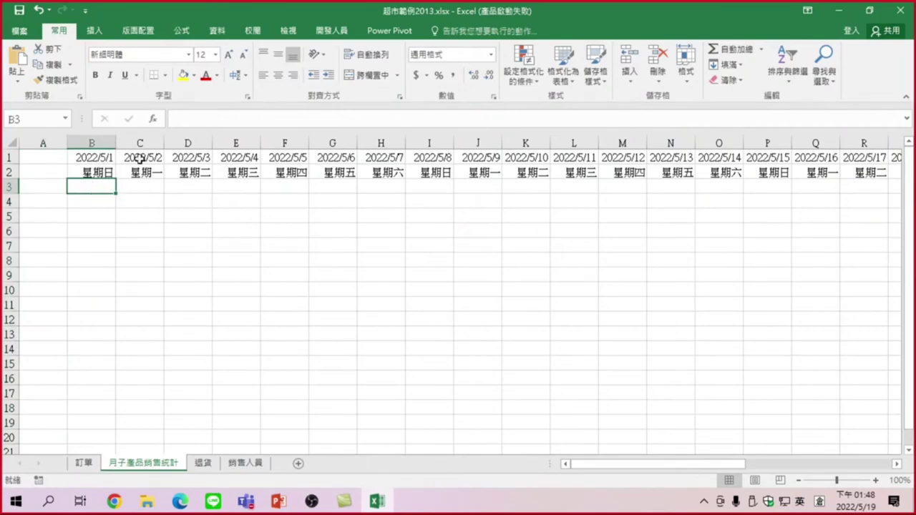
left_click(132, 200)
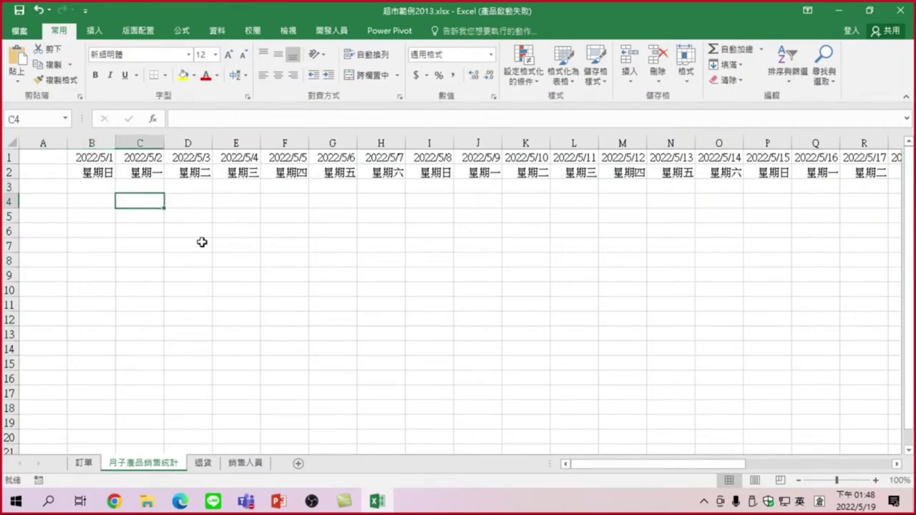
left_click(38, 186)
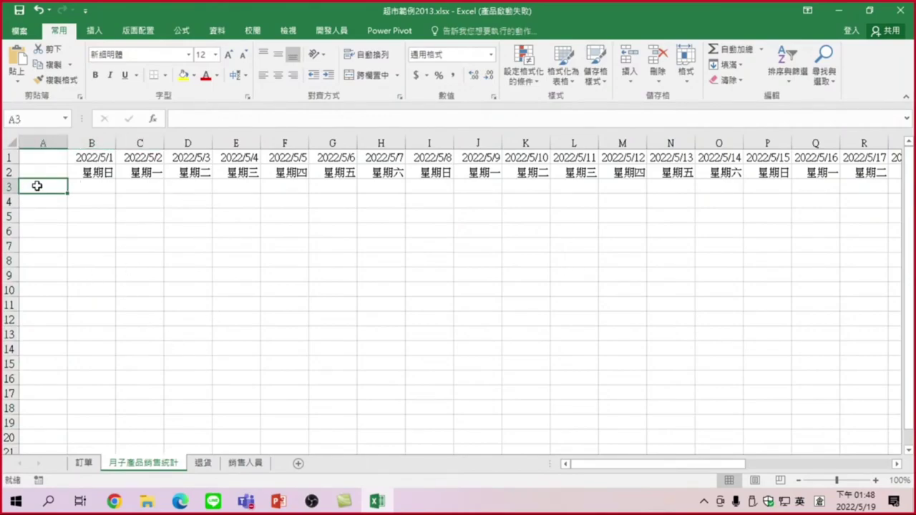
left_click_drag(37, 185, 28, 397)
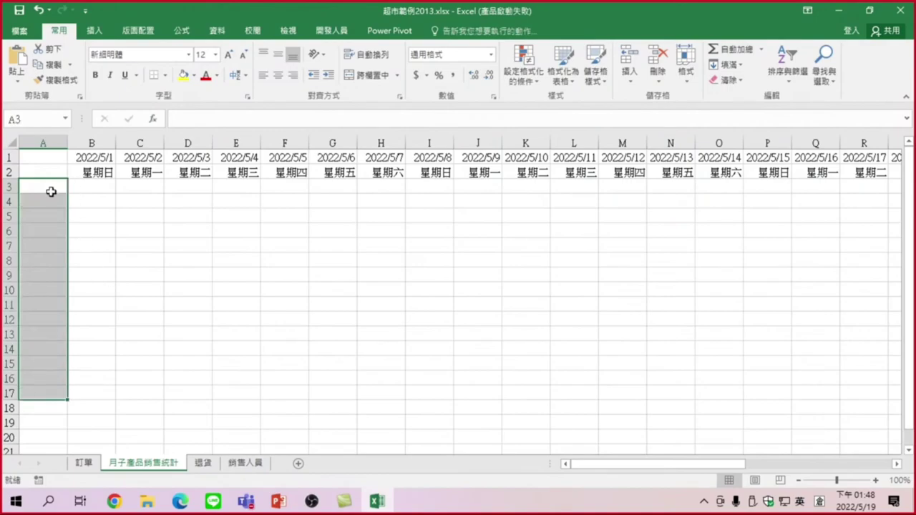
Copy the 子類別 column O from the 訂單 sheet and paste it into column A at A1.
left_click(85, 464)
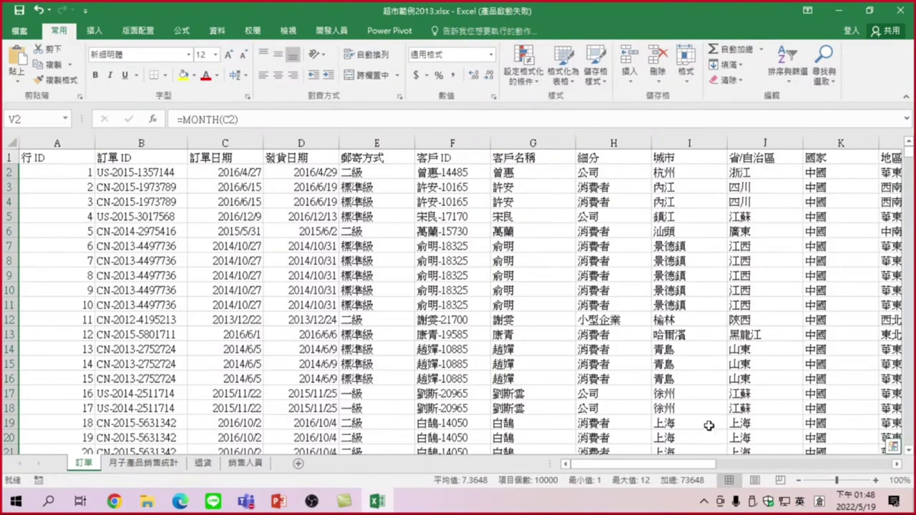
left_click_drag(666, 465, 770, 465)
left_click(637, 141)
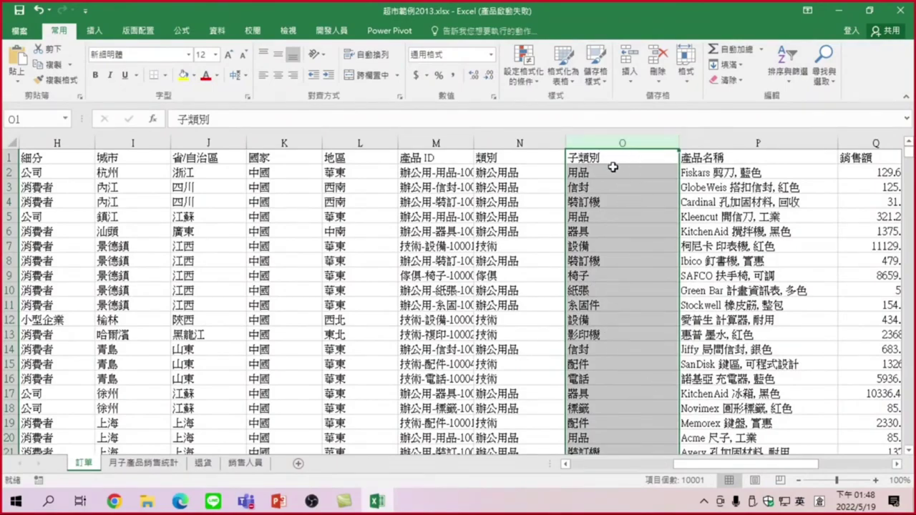
left_click(50, 65)
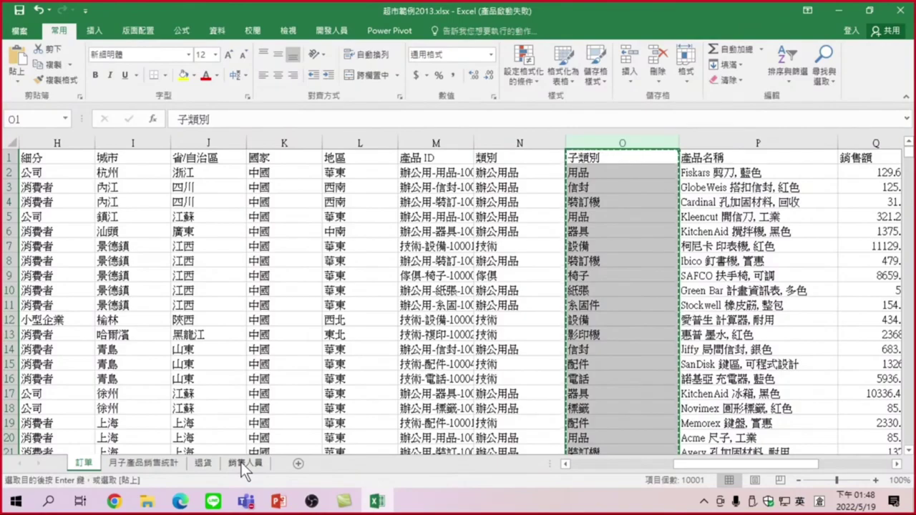
left_click(135, 465)
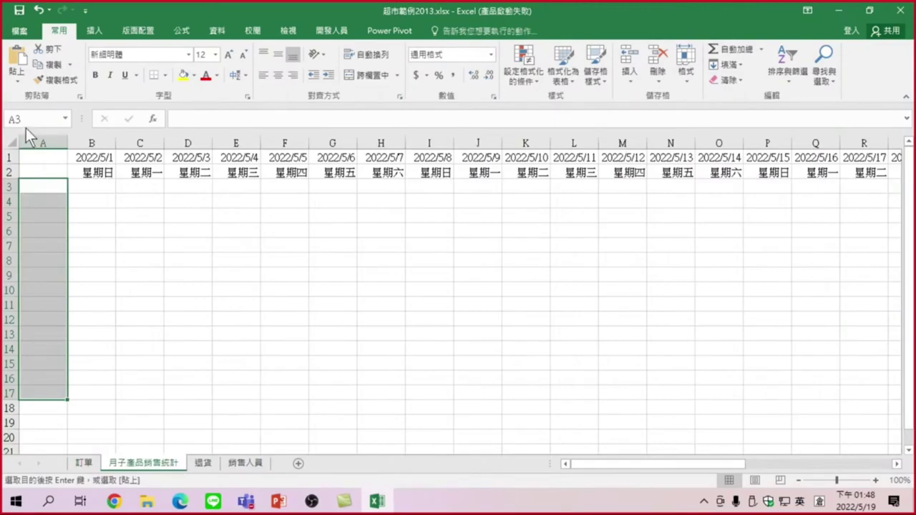
left_click_drag(44, 156, 45, 216)
left_click(45, 157)
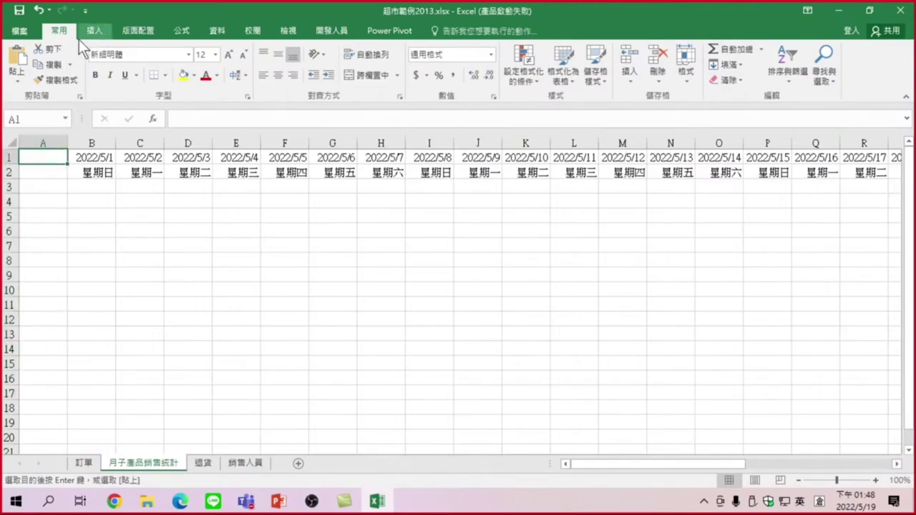
left_click(16, 60)
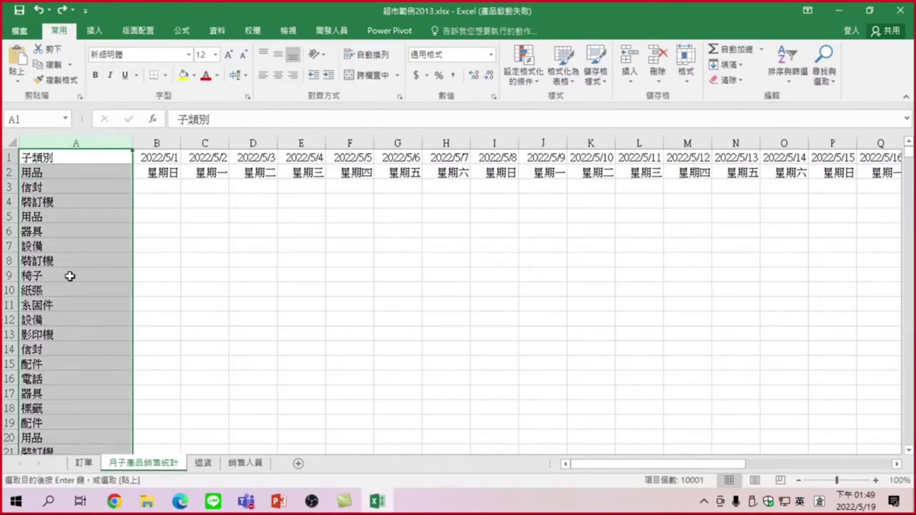
Remove duplicates from column A's current selection, leaving 17 unique subcategories under 子類別.
left_click(218, 32)
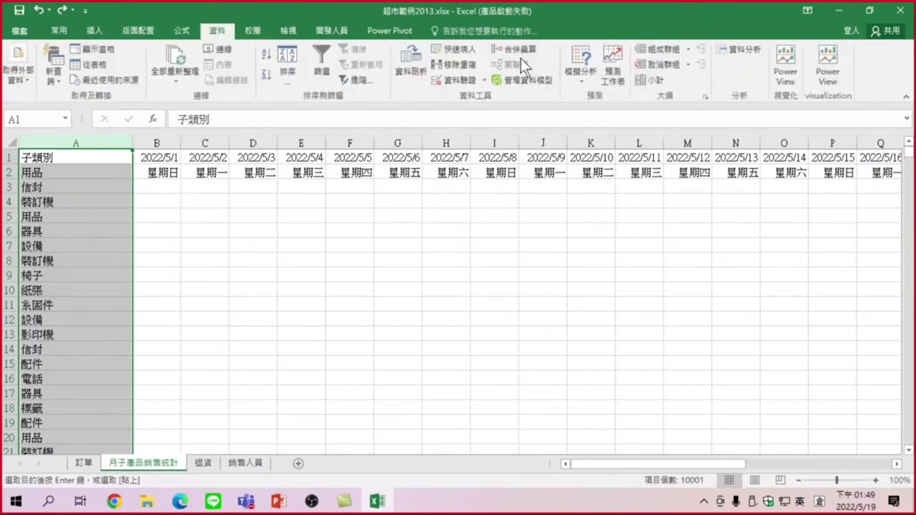
left_click(457, 65)
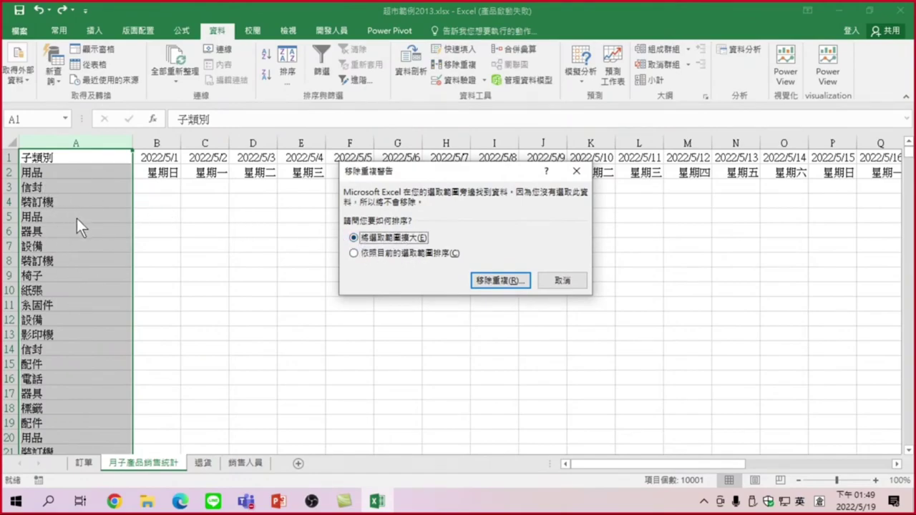
left_click(393, 251)
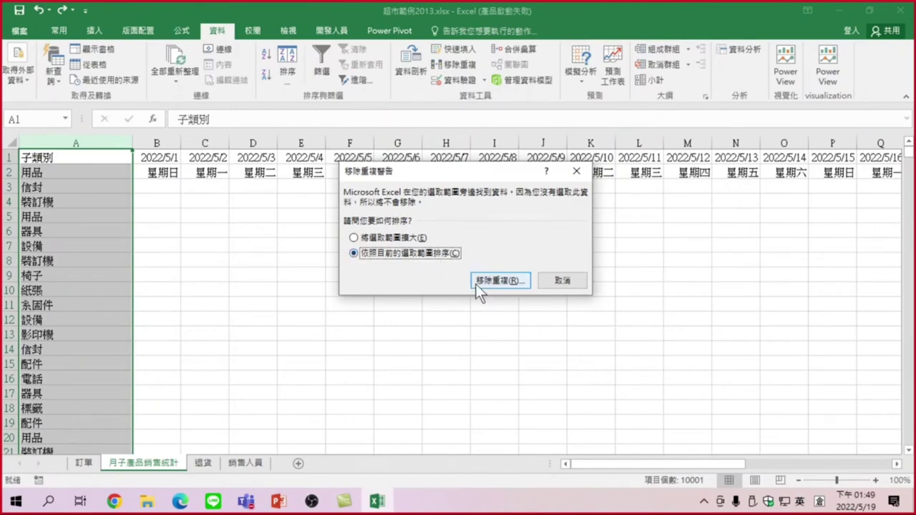
left_click(491, 281)
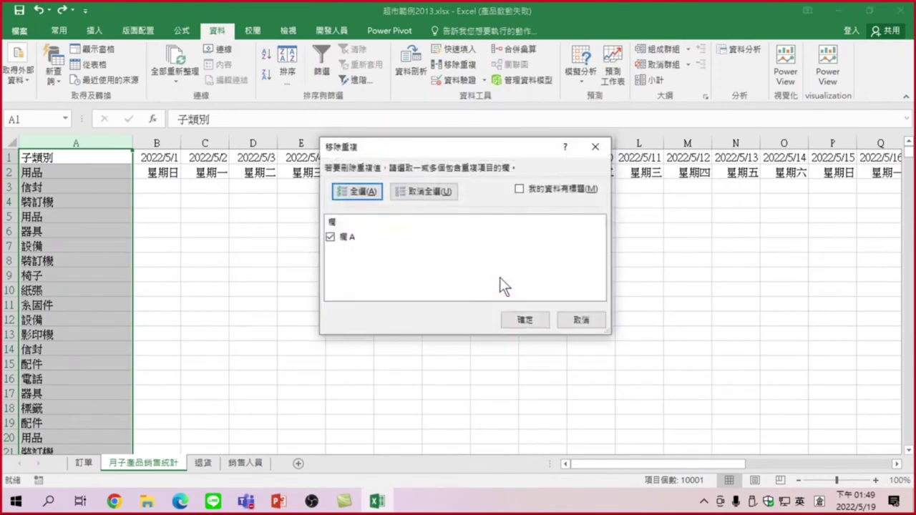
left_click(526, 321)
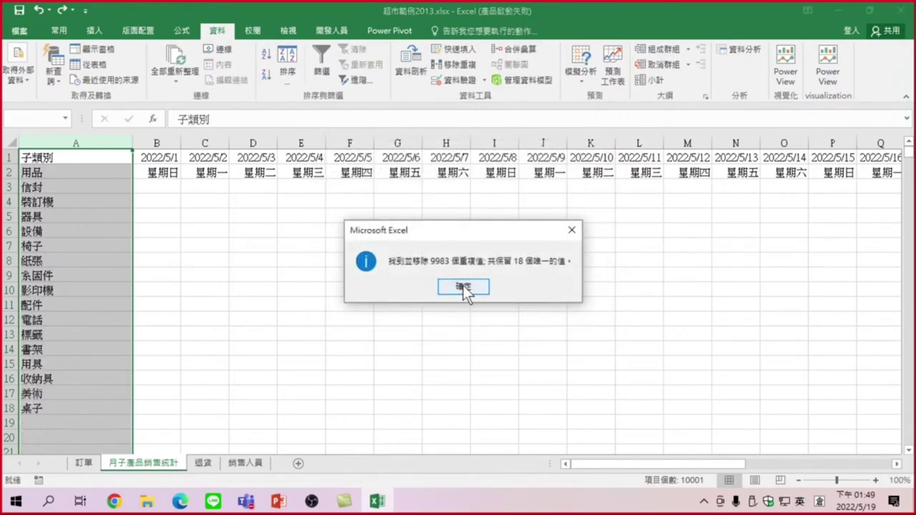
left_click(463, 285)
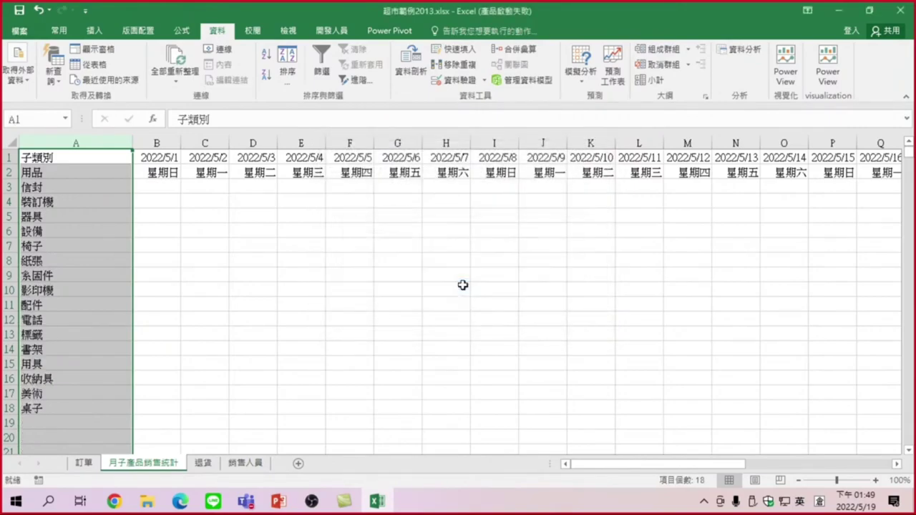
left_click(69, 176)
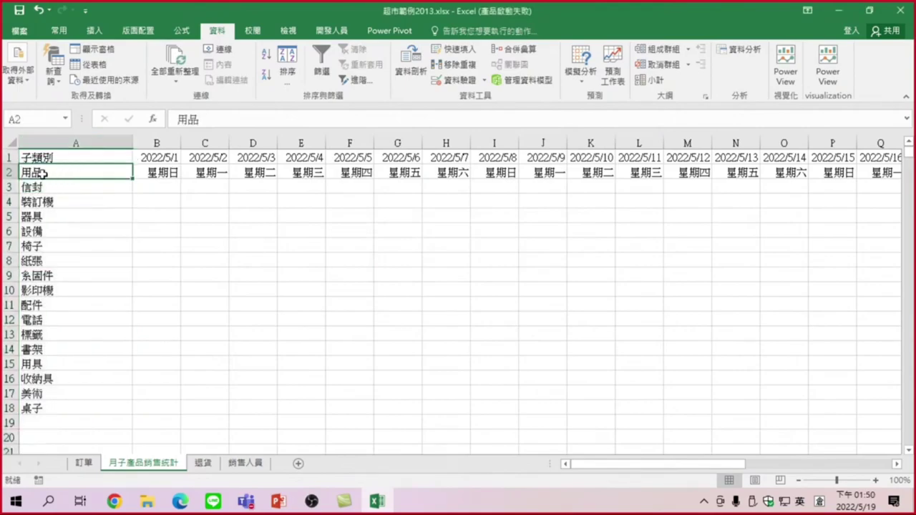
Move the subcategory list A2:A18 down one row to A3:A19 and autofit column A.
key("ctrl+shift+Down")
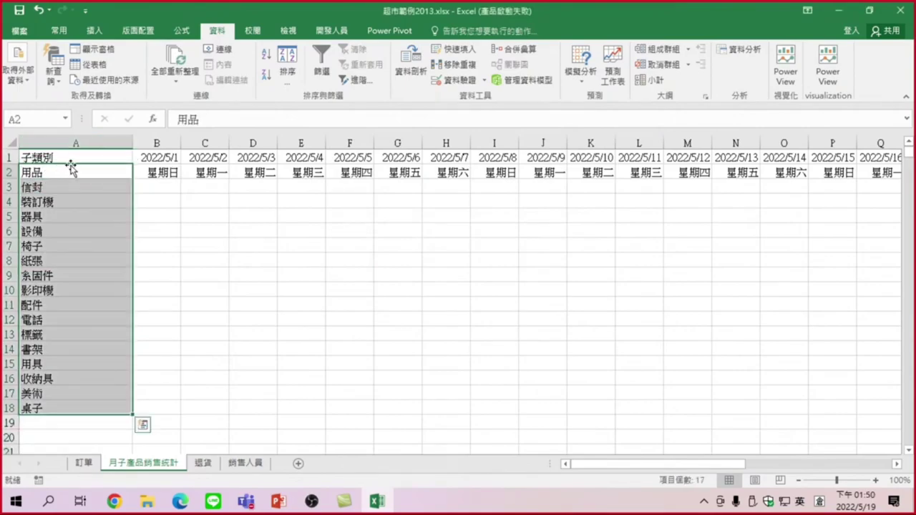
left_click_drag(71, 173, 61, 408)
left_click_drag(70, 166, 72, 187)
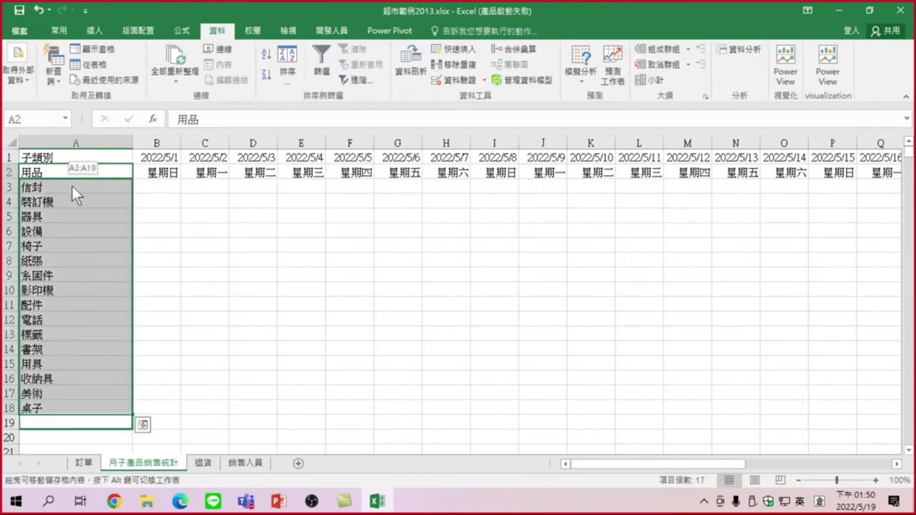
left_click(221, 244)
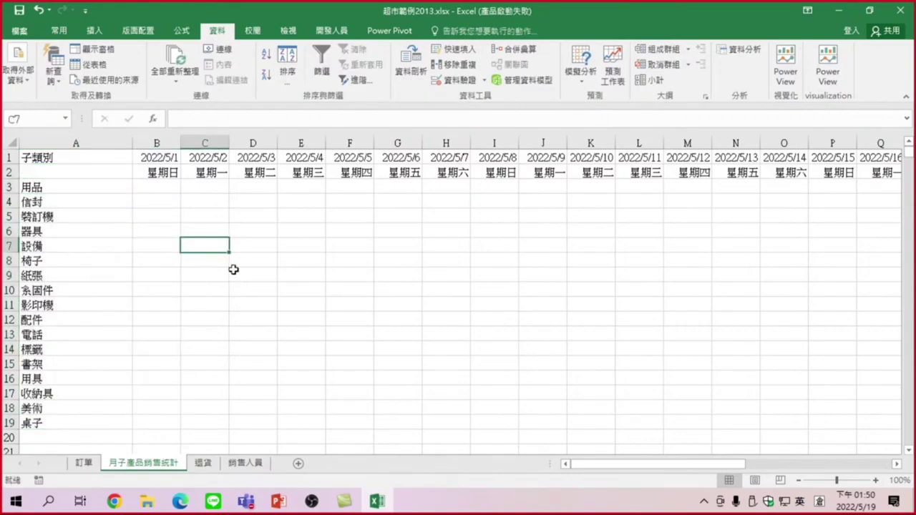
double_click(132, 144)
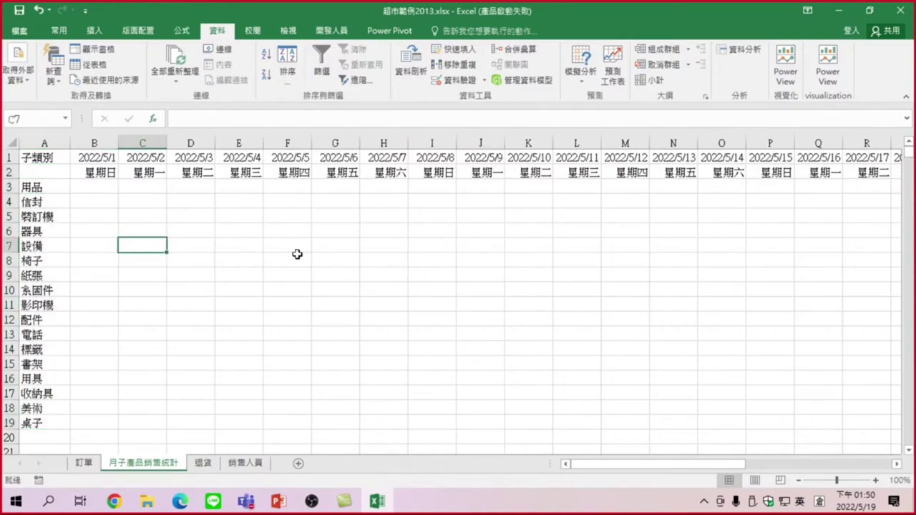